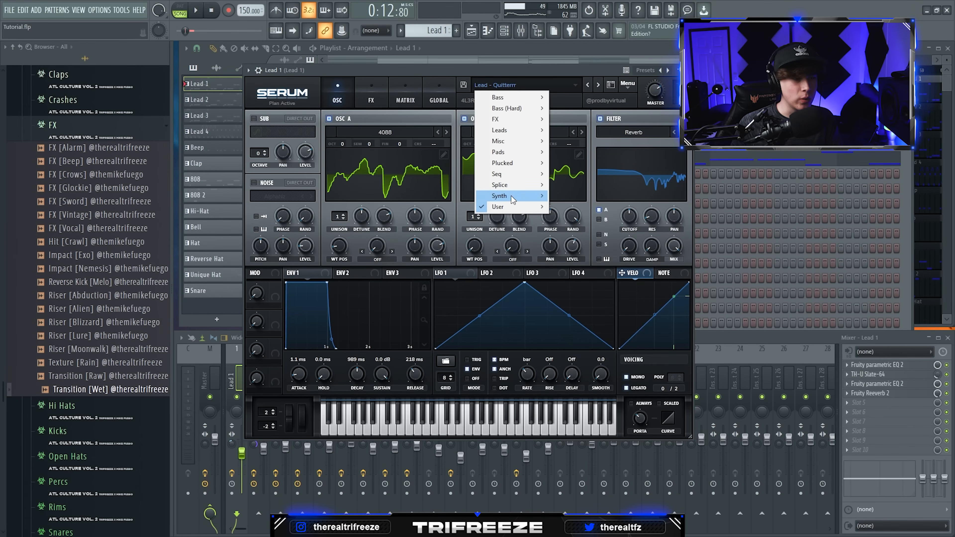
Step: Set the piano roll's scale highlighting root note to D# for the Lead 1 melody
{"action": "mouse_move", "coordinate": [590, 241]}
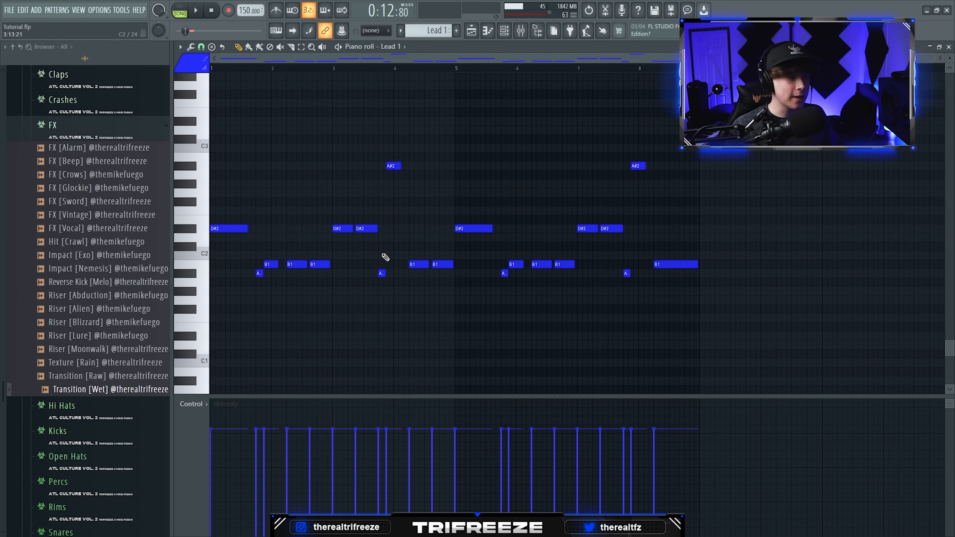
{"action": "left_click", "coordinate": [180, 46]}
{"action": "mouse_move", "coordinate": [191, 97]}
{"action": "mouse_move", "coordinate": [300, 242]}
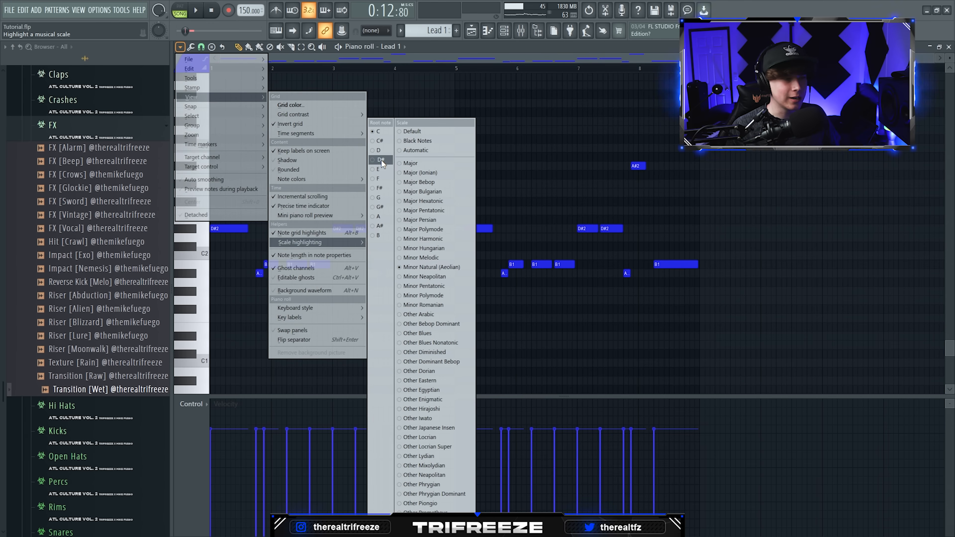
{"action": "left_click", "coordinate": [381, 160]}
{"action": "key", "text": "space"}
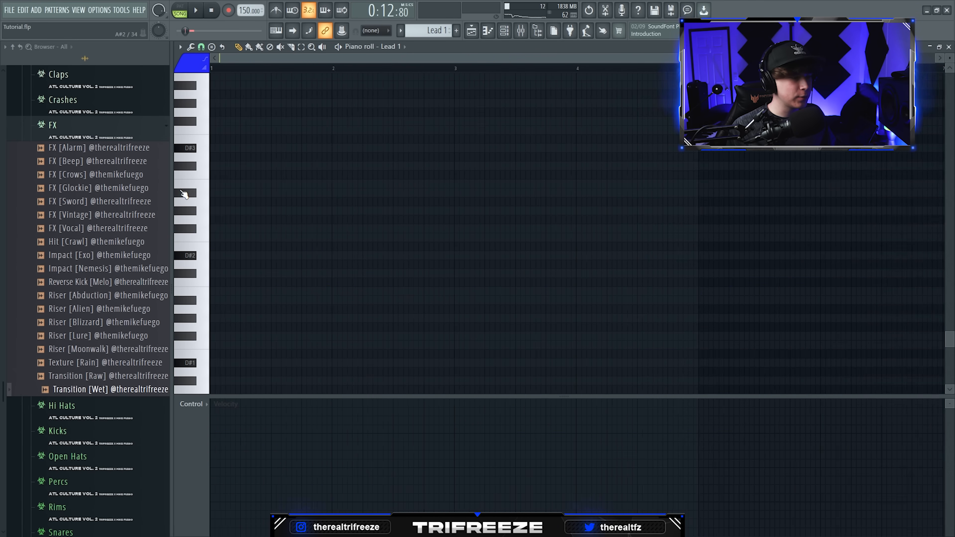
Step: Draw a four-bar Lead 1 melody from D#2, A#2, B2 and B3 notes and play it back
{"action": "left_click", "coordinate": [237, 261]}
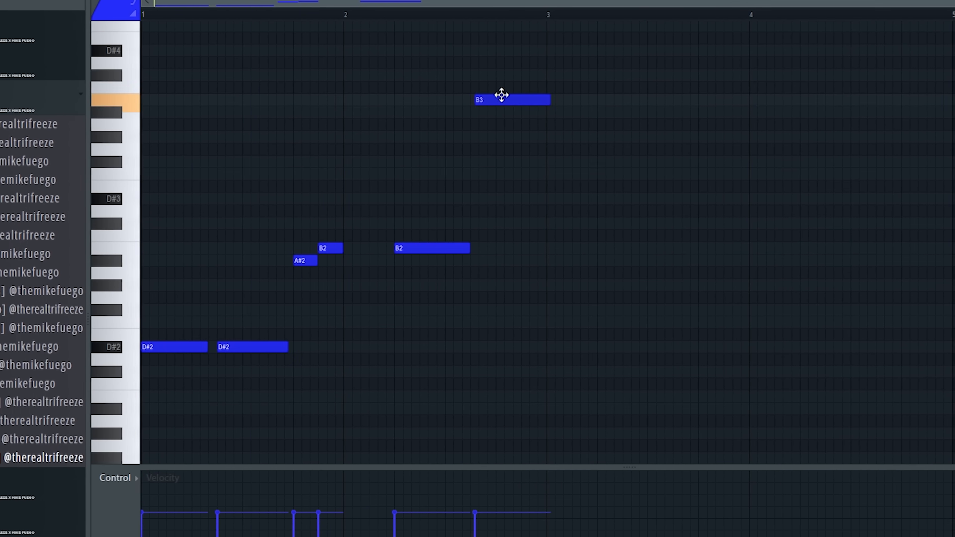
{"action": "scroll", "coordinate": [556, 212], "scroll_direction": "down", "scroll_amount": 2}
{"action": "left_click", "coordinate": [512, 190]}
{"action": "right_click", "coordinate": [512, 191]}
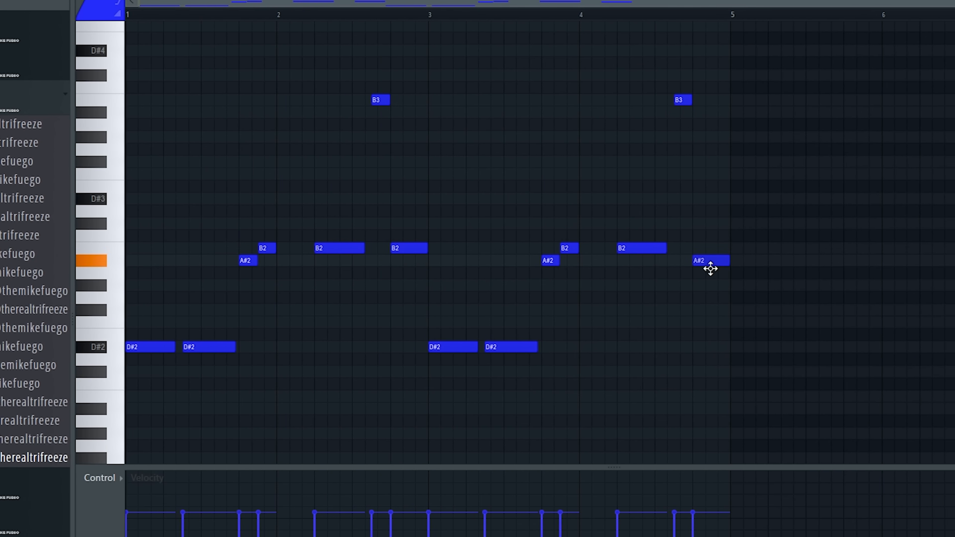
{"action": "right_click", "coordinate": [670, 100]}
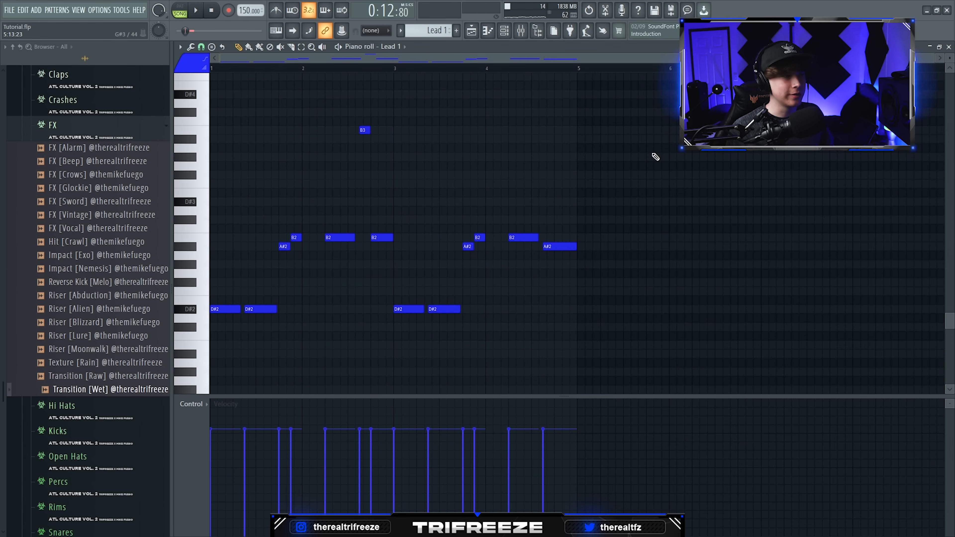
{"action": "key", "text": "space"}
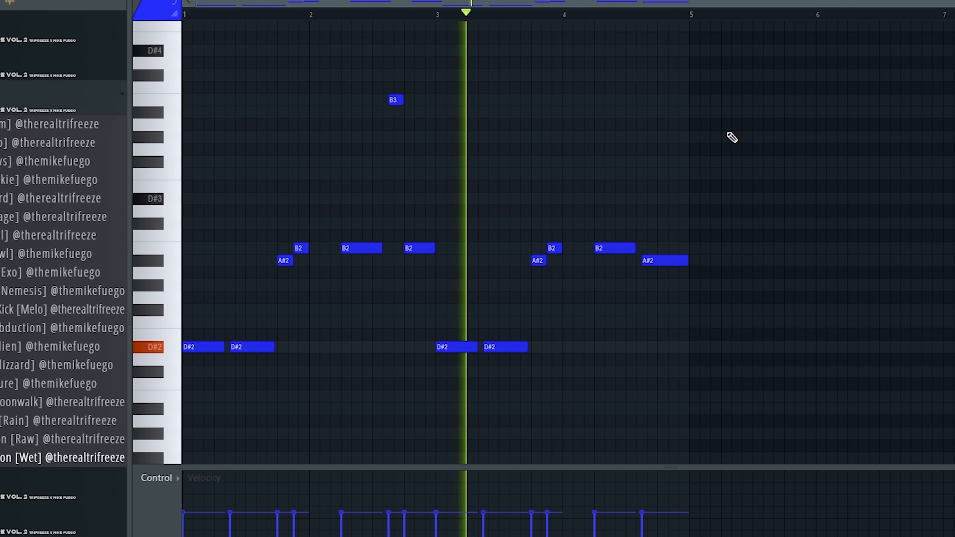
Step: Duplicate the four-bar sample melody and revert the project history to the state before it was drawn
{"action": "key", "text": "ctrl+b"}
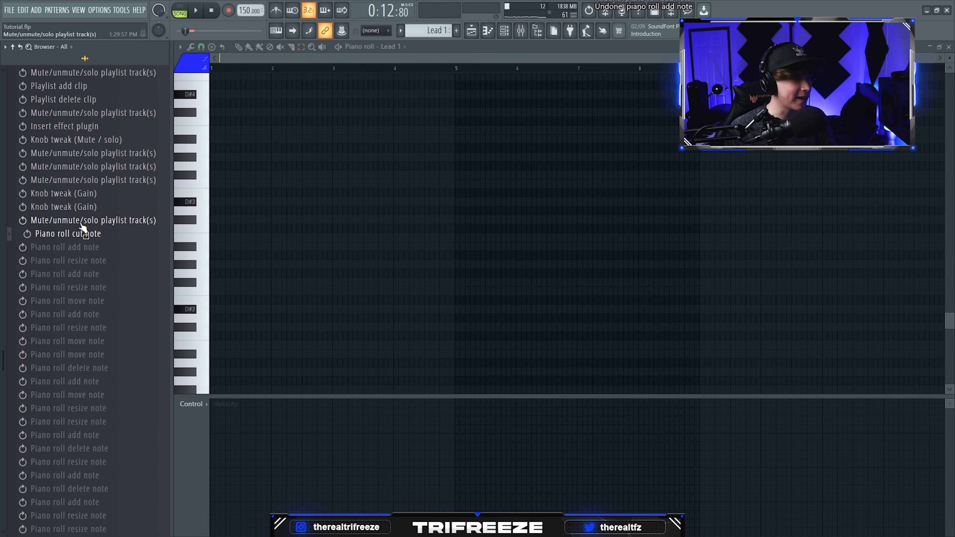
{"action": "left_click", "coordinate": [112, 221]}
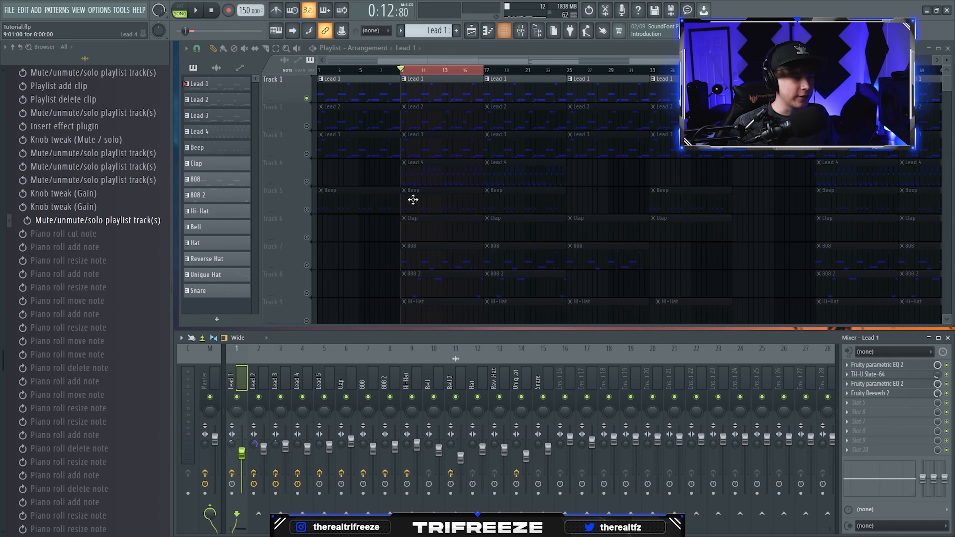
Step: Inspect the first Fruity parametric EQ 2 curve on Lead 1 while playing the lead
{"action": "left_click_drag", "start_coordinate": [440, 141], "coordinate": [529, 114]}
{"action": "key", "text": "space"}
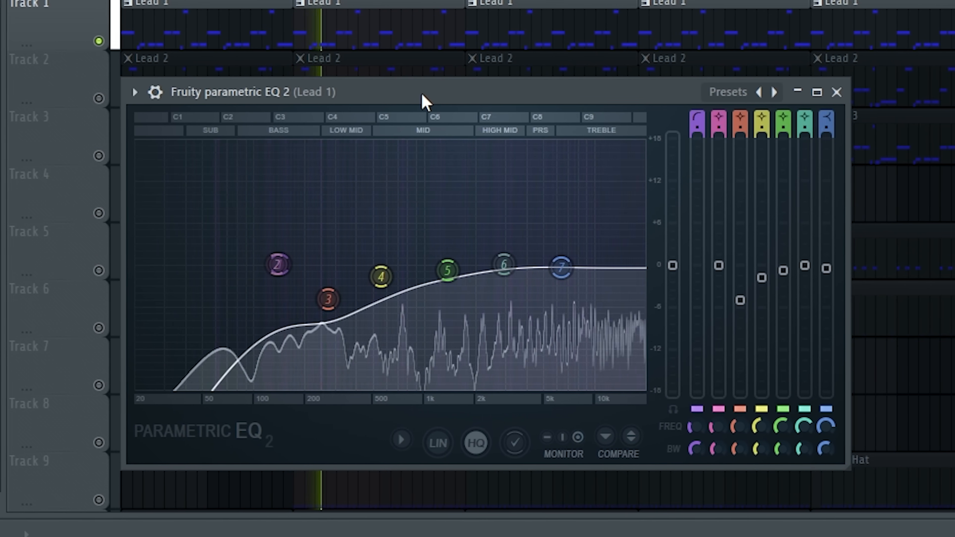
{"action": "key", "text": "space"}
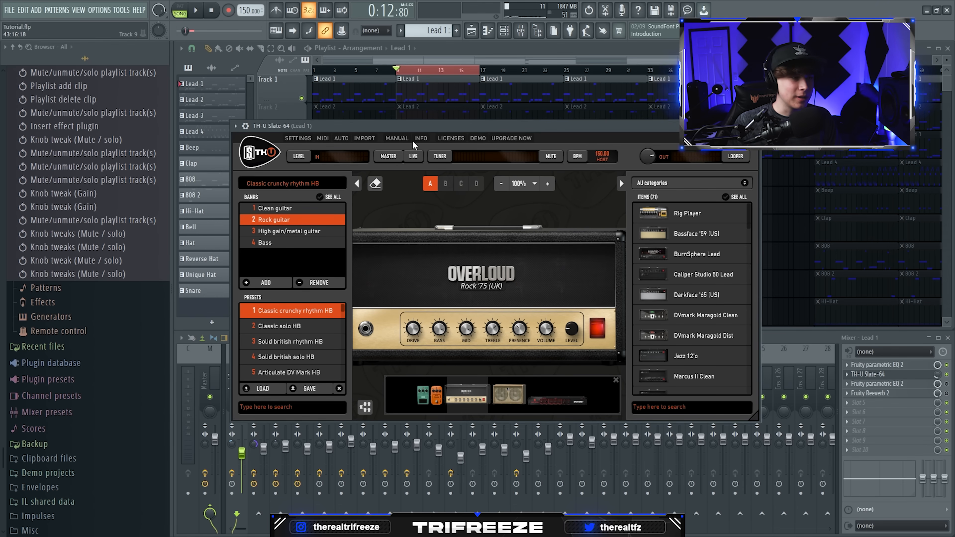
Step: Look through the Clean guitar and Rock guitar banks of TH-U Slate-64 on Lead 1
{"action": "left_click_drag", "start_coordinate": [344, 127], "coordinate": [349, 115]}
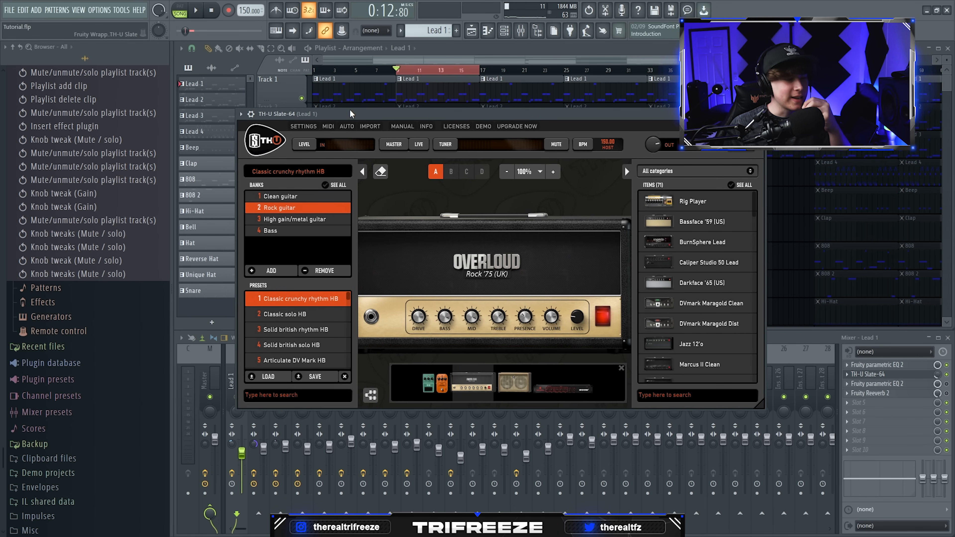
{"action": "left_click", "coordinate": [280, 197]}
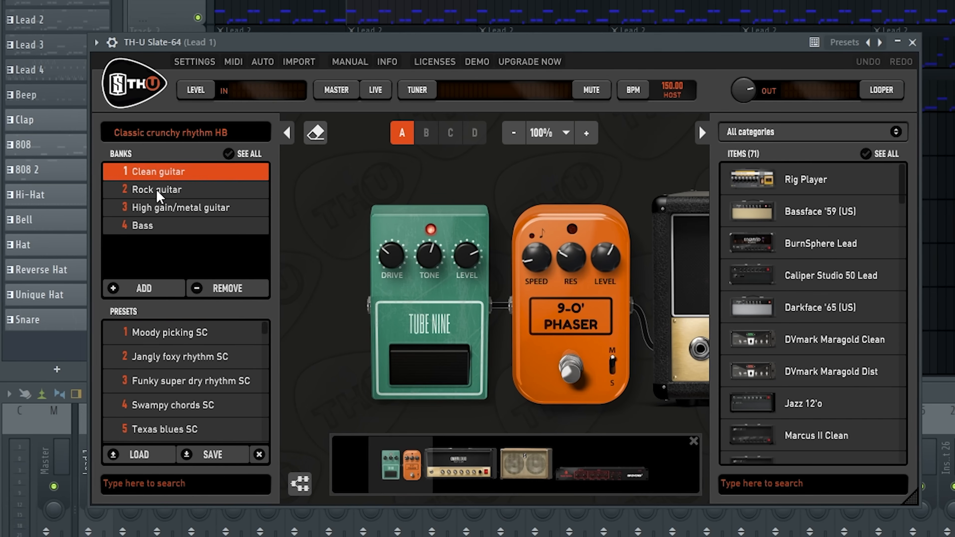
{"action": "left_click", "coordinate": [280, 208]}
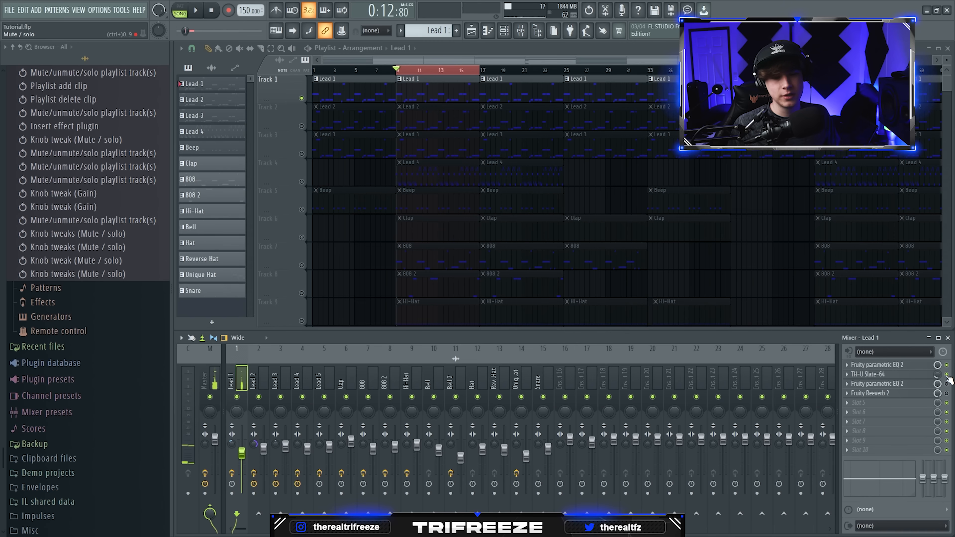
Step: Compare Lead 1 with TH-U Slate-64 bypassed and enabled, and review its Fruity Reeverb 2 settings
{"action": "left_click", "coordinate": [946, 375]}
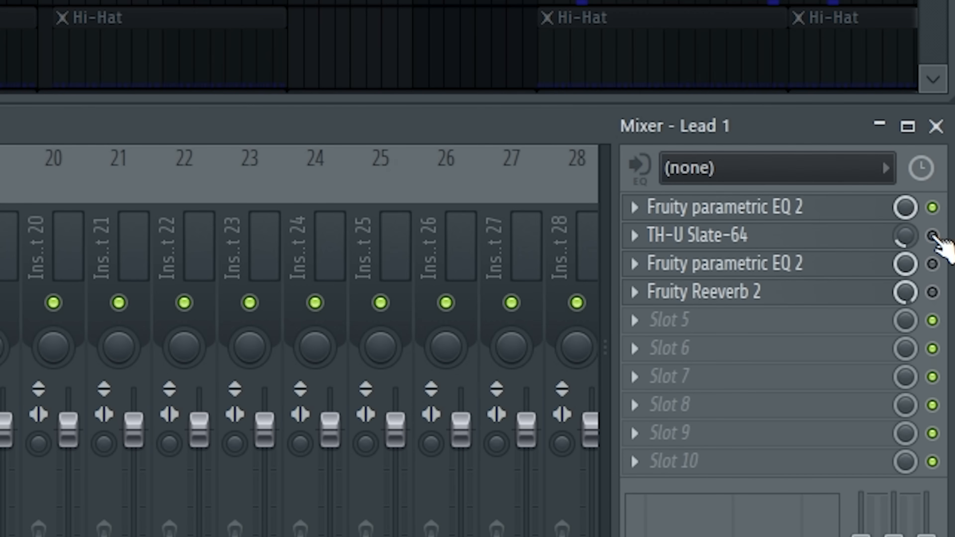
{"action": "left_click", "coordinate": [933, 236]}
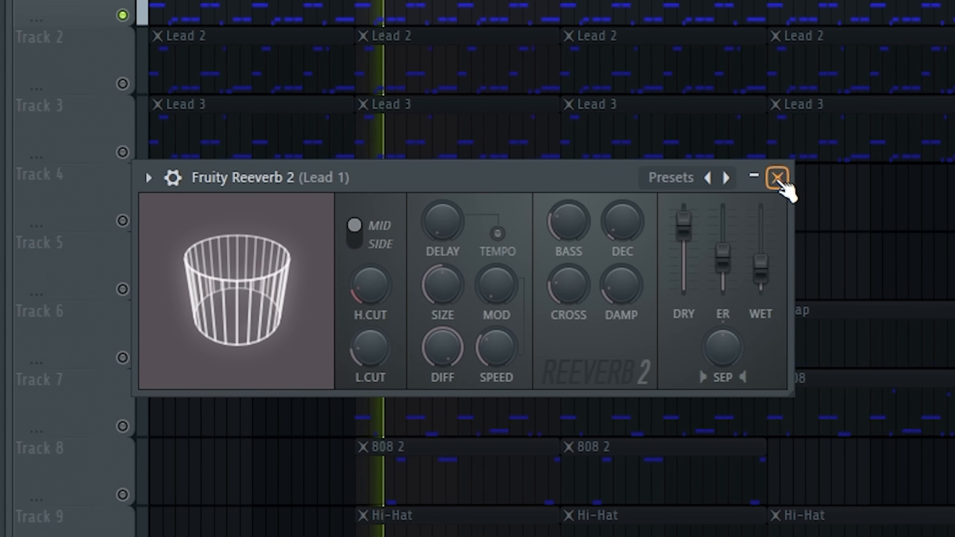
{"action": "left_click", "coordinate": [777, 178]}
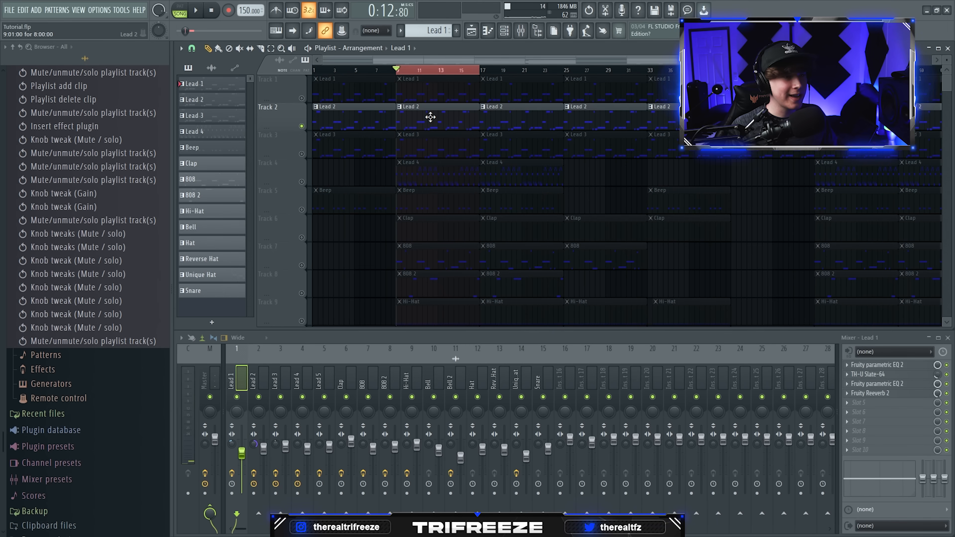
Step: Open the Lead 2 notes and try shifting the first A#3 note and a B2 note by an octave and back
{"action": "double_click", "coordinate": [442, 117]}
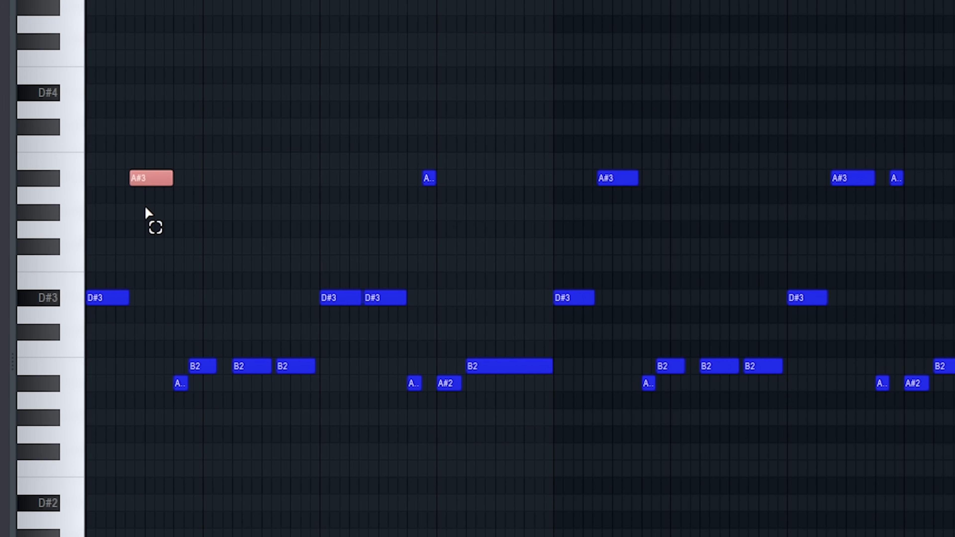
{"action": "key", "text": "ctrl+Down"}
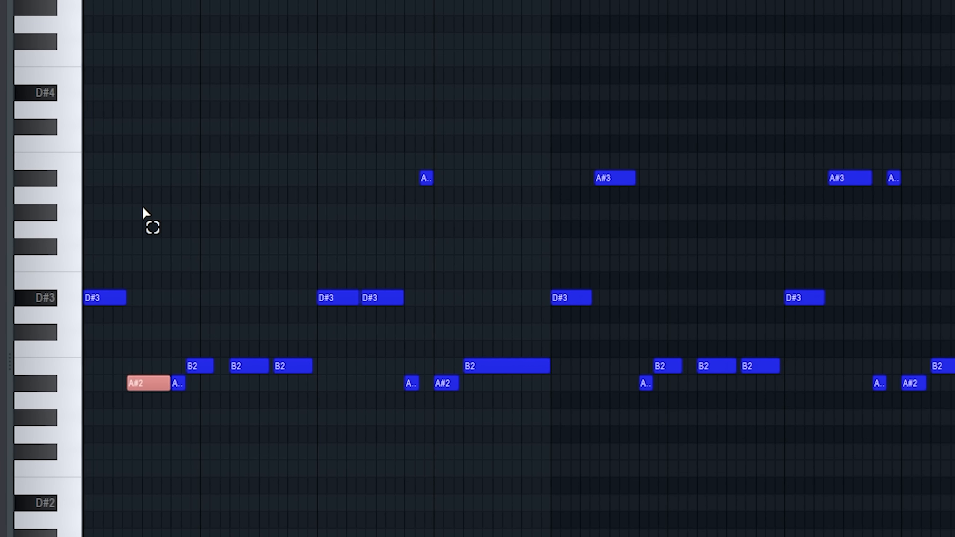
{"action": "key", "text": "ctrl+Up"}
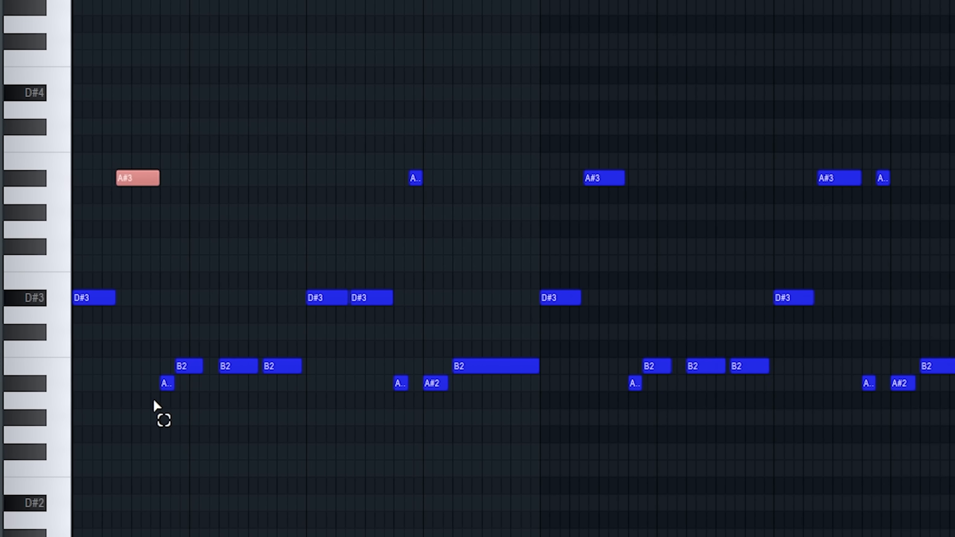
{"action": "left_click", "coordinate": [292, 369], "text": "ctrl"}
{"action": "key", "text": "ctrl+Up"}
{"action": "key", "text": "ctrl+Down"}
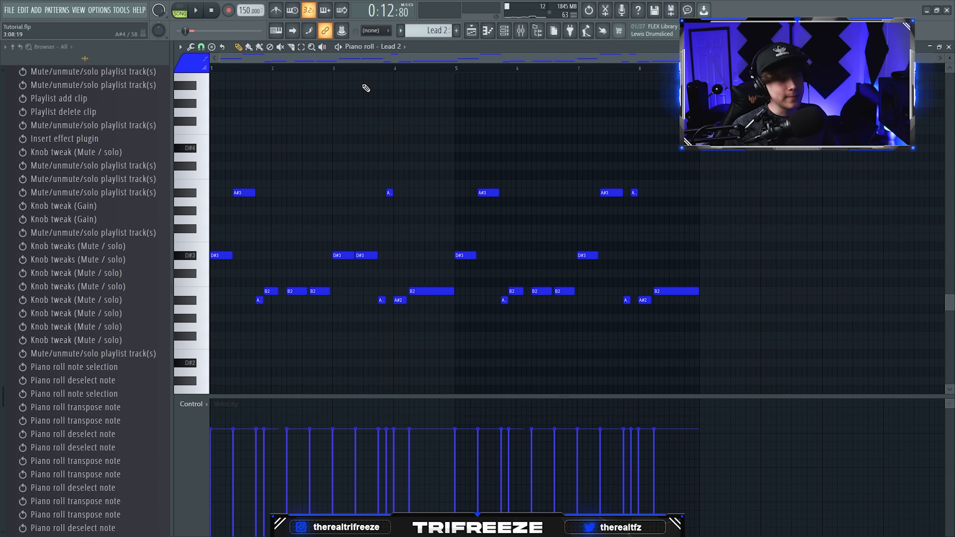
Step: Play back the Lead 2 melody and review its Serum preset LEAD - Keys
{"action": "key", "text": "F7"}
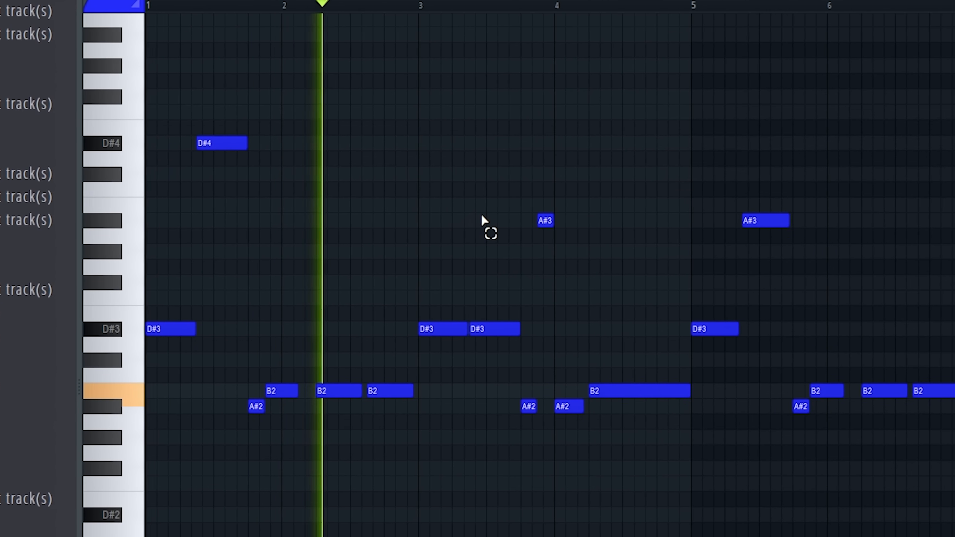
{"action": "scroll", "coordinate": [569, 259], "scroll_direction": "down", "scroll_amount": 2}
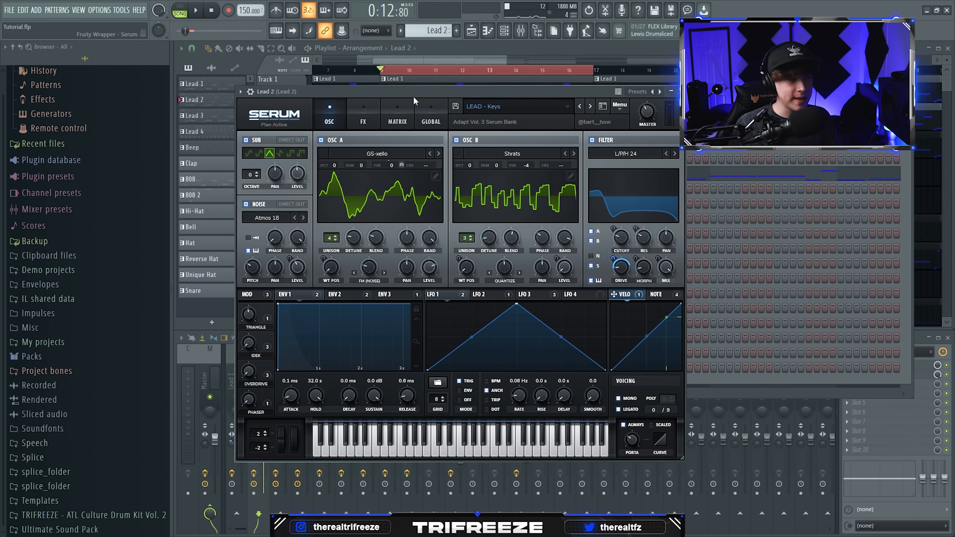
{"action": "left_click_drag", "start_coordinate": [414, 96], "coordinate": [404, 77]}
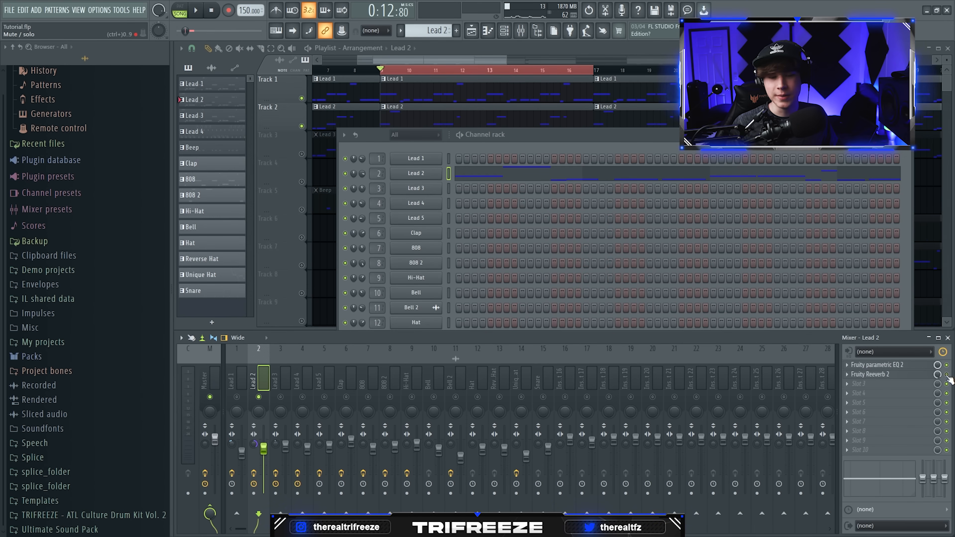
Step: Review the Fruity parametric EQ 2 and Fruity Reeverb 2 settings on the Lead 2 mixer track
{"action": "left_click", "coordinate": [878, 365]}
{"action": "left_click", "coordinate": [871, 374]}
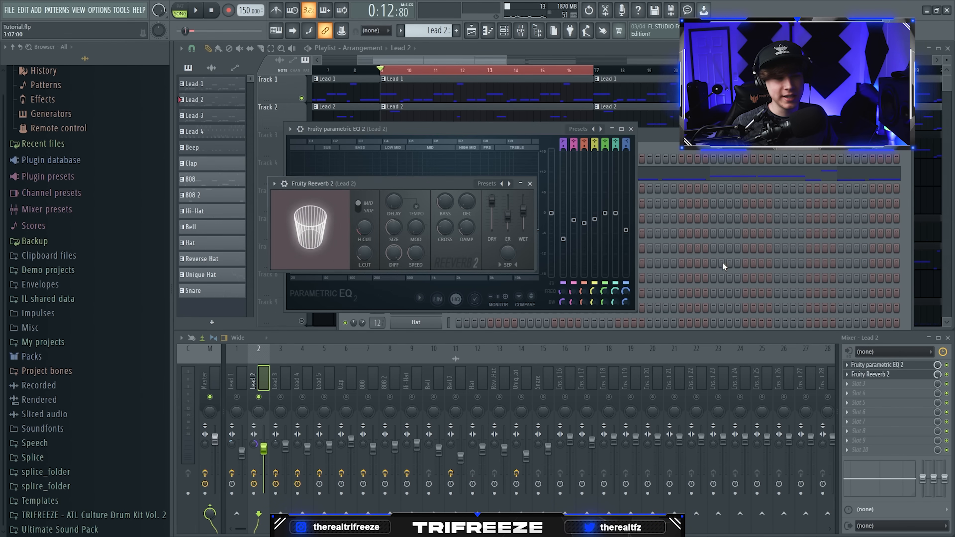
{"action": "left_click", "coordinate": [631, 129]}
{"action": "left_click_drag", "start_coordinate": [424, 184], "coordinate": [454, 149]}
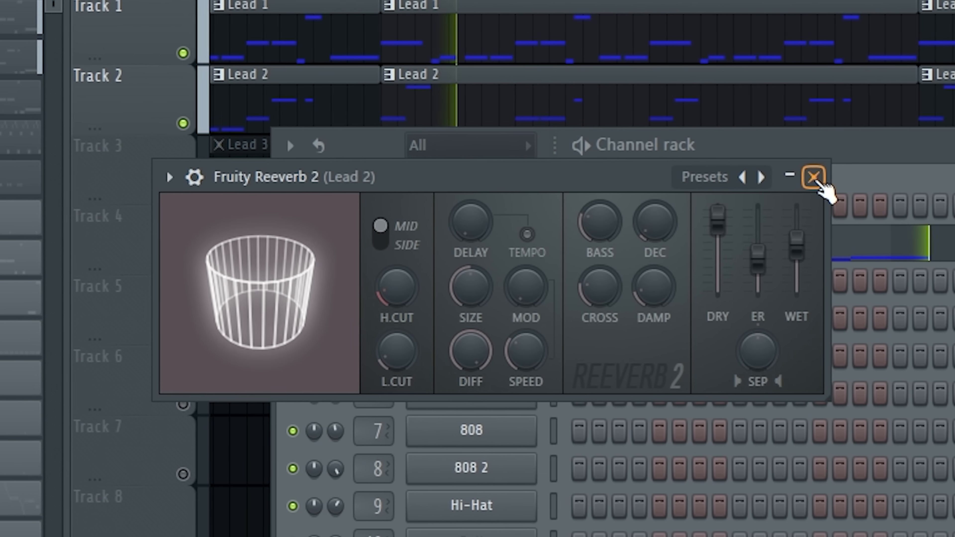
{"action": "left_click", "coordinate": [813, 177]}
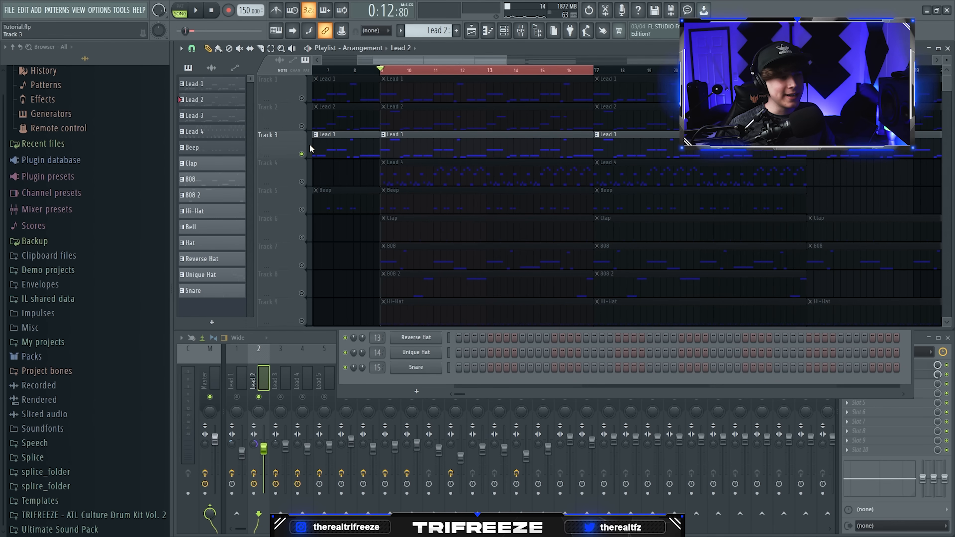
Step: Examine the Lead 3 notes in the piano roll and listen to them alongside Lead 2
{"action": "double_click", "coordinate": [429, 149]}
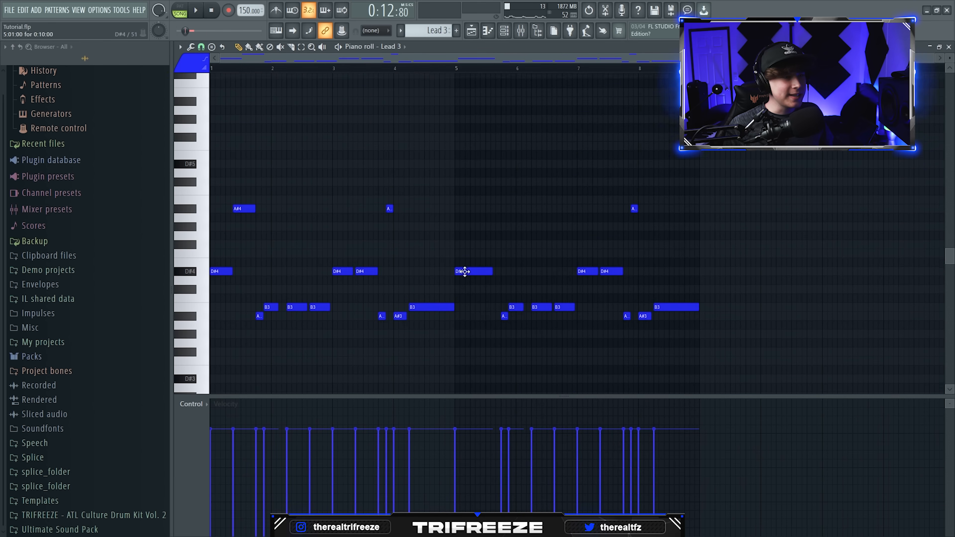
{"action": "left_click", "coordinate": [949, 47]}
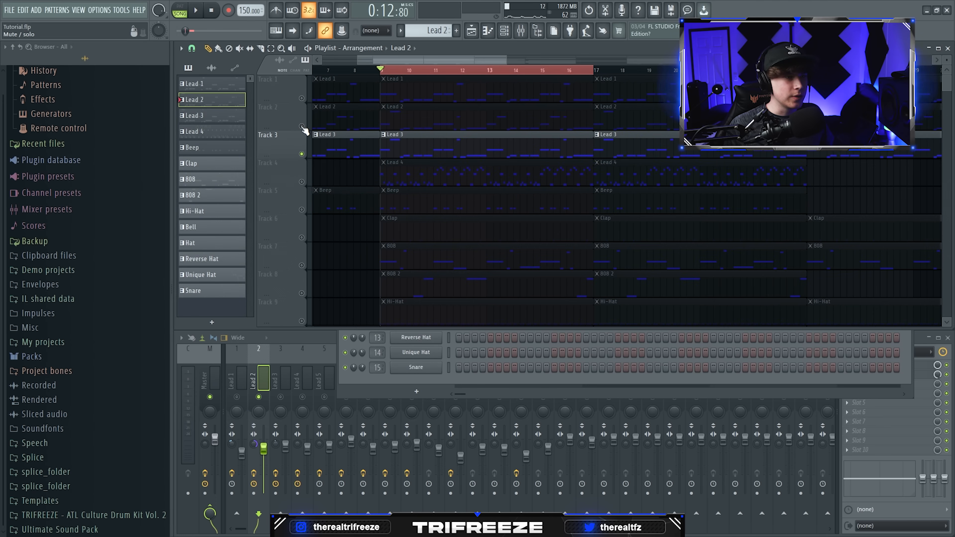
{"action": "scroll", "coordinate": [421, 142], "scroll_direction": "up", "scroll_amount": 3}
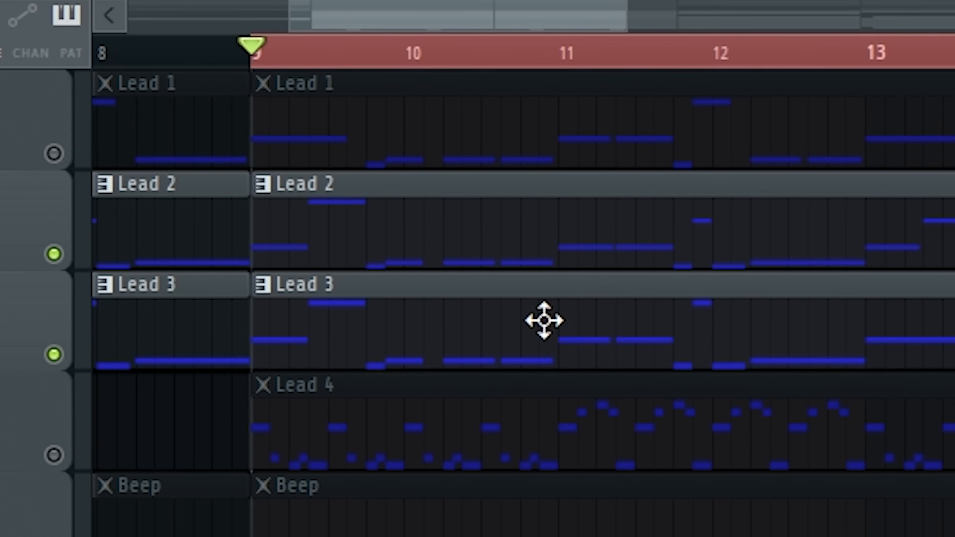
{"action": "double_click", "coordinate": [471, 323]}
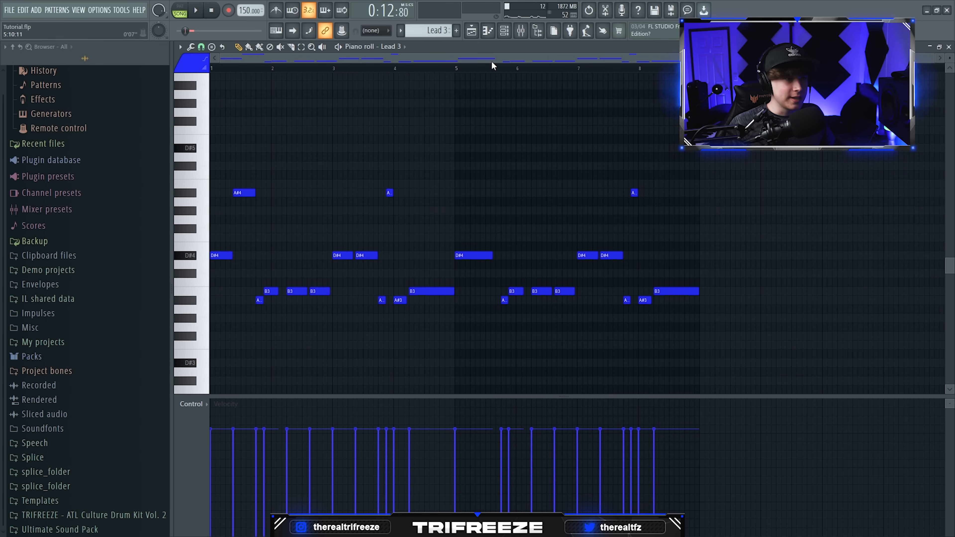
{"action": "key", "text": "space"}
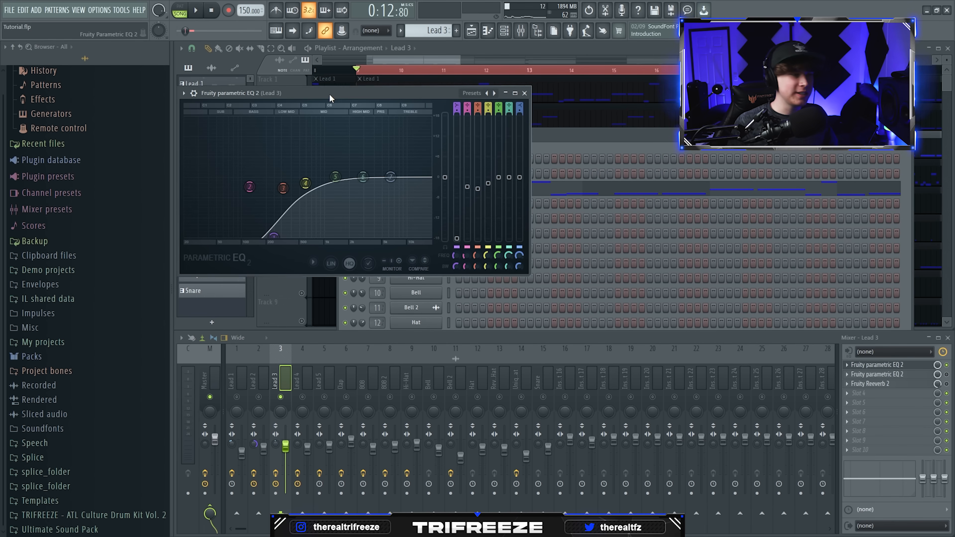
Step: Review both Fruity parametric EQ 2 curves and the Fruity Reeverb 2 settings on the Lead 3 mixer track
{"action": "left_click_drag", "start_coordinate": [330, 97], "coordinate": [433, 118]}
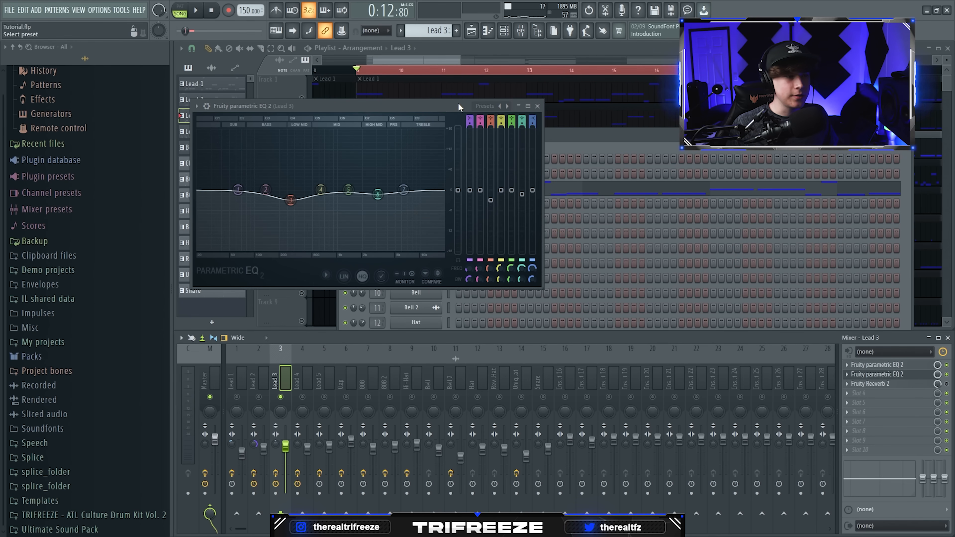
{"action": "left_click_drag", "start_coordinate": [458, 107], "coordinate": [508, 134]}
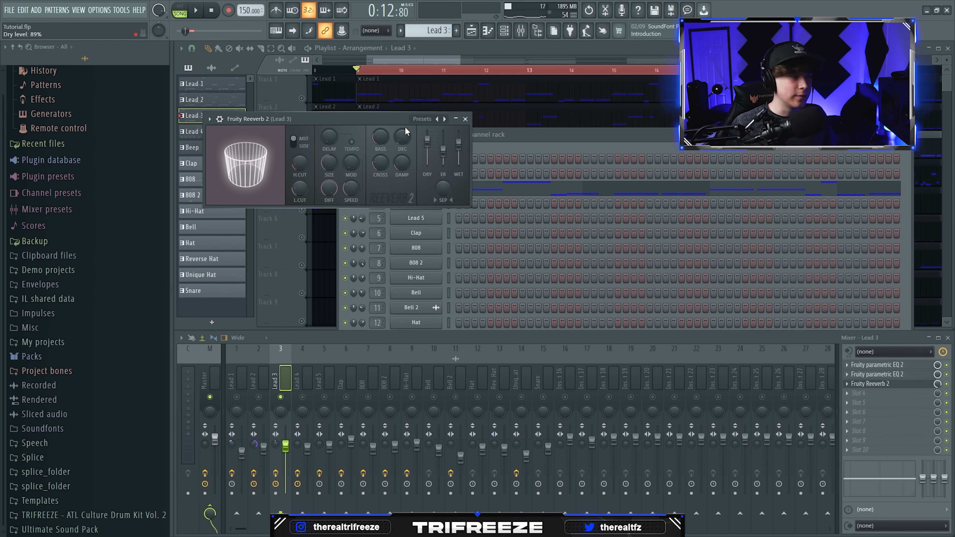
{"action": "left_click_drag", "start_coordinate": [334, 101], "coordinate": [458, 151]}
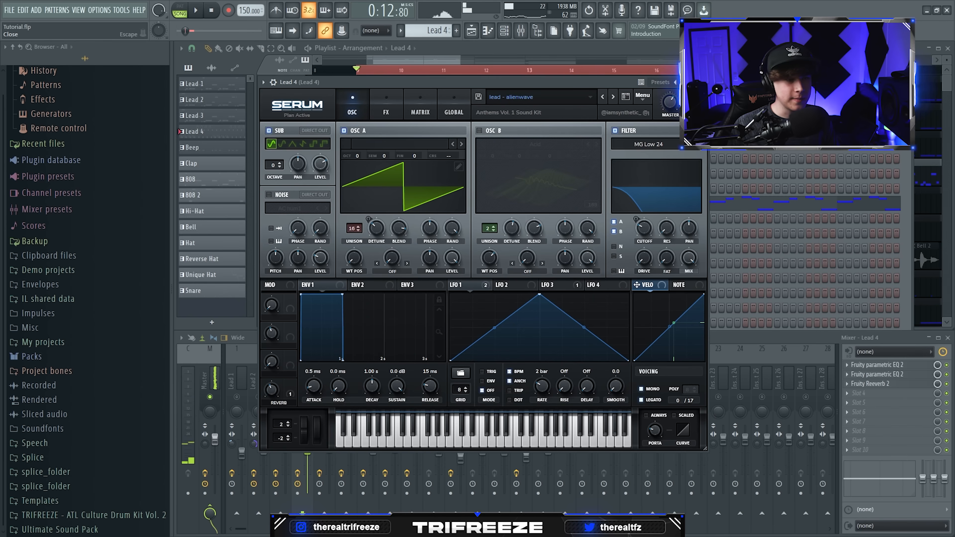
Step: Close the Serum plugin window, open the Lead 4 notes in the piano roll and play them back
{"action": "key", "text": "Escape"}
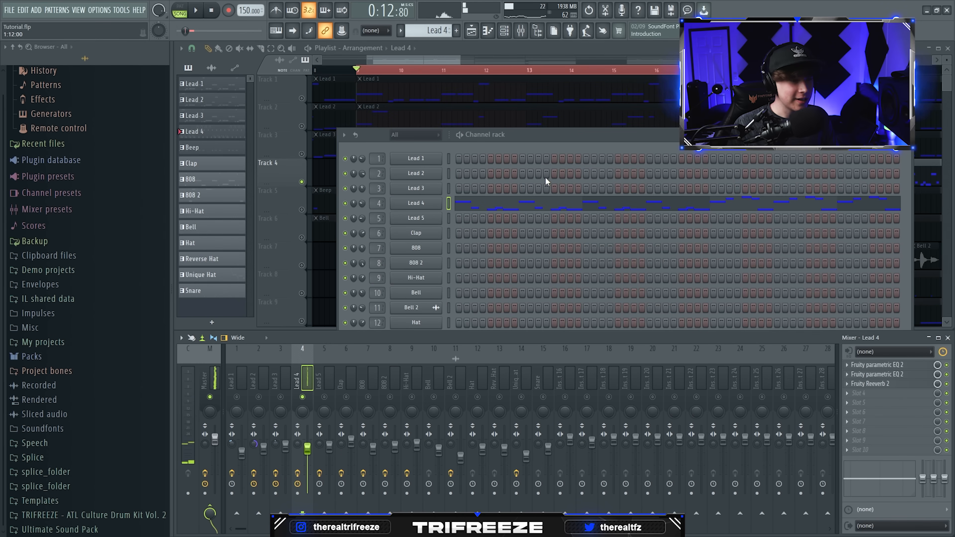
{"action": "left_click", "coordinate": [519, 203]}
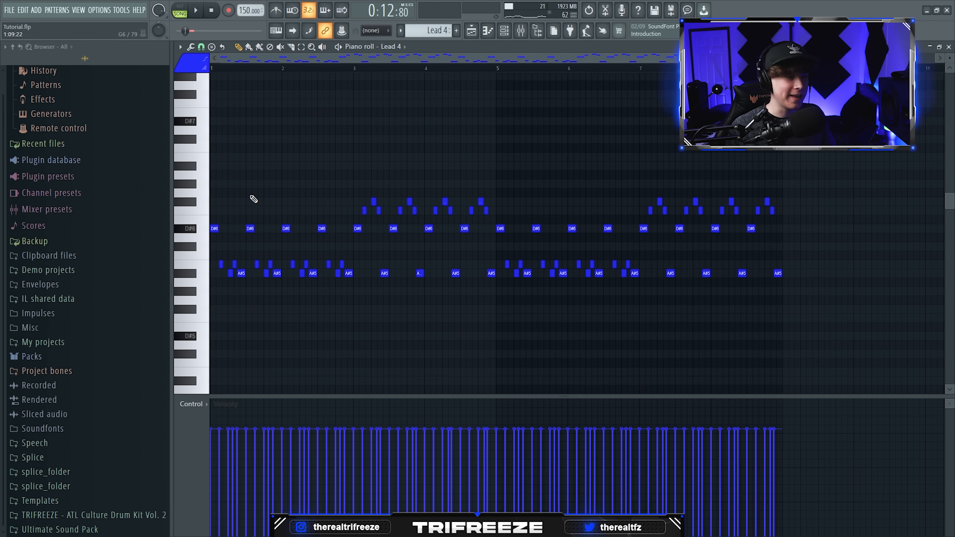
{"action": "key", "text": "space"}
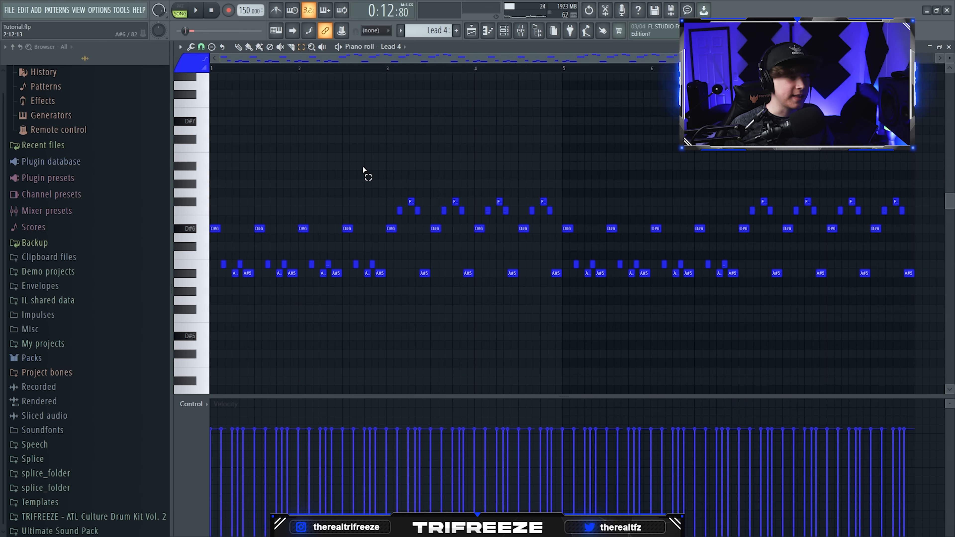
Step: Sketch a practice Lead 4 pattern from D#6, F#6, F6 and A#5 notes and duplicate it across the following bars
{"action": "left_click_drag", "start_coordinate": [491, 201], "coordinate": [380, 208]}
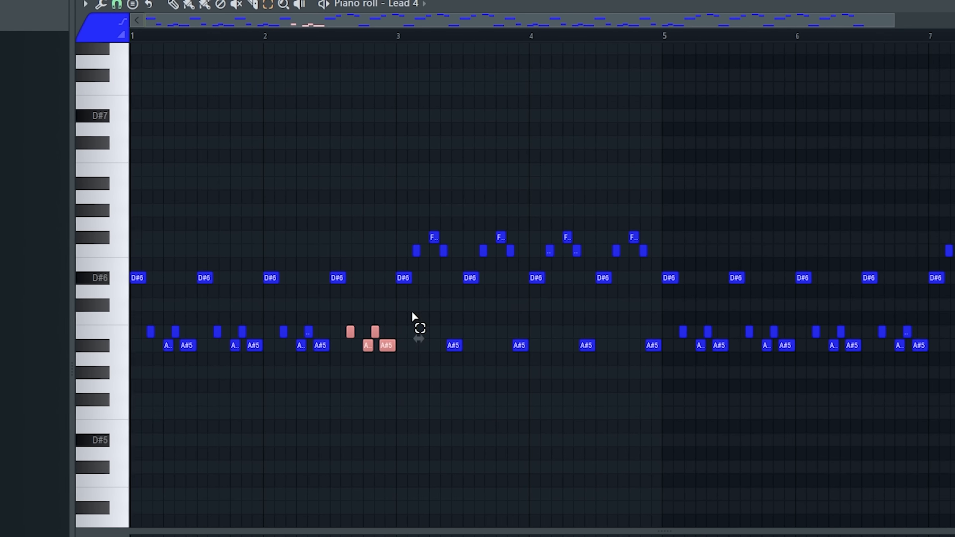
{"action": "left_click", "coordinate": [716, 216]}
{"action": "scroll", "coordinate": [414, 339], "scroll_direction": "up", "scroll_amount": 2}
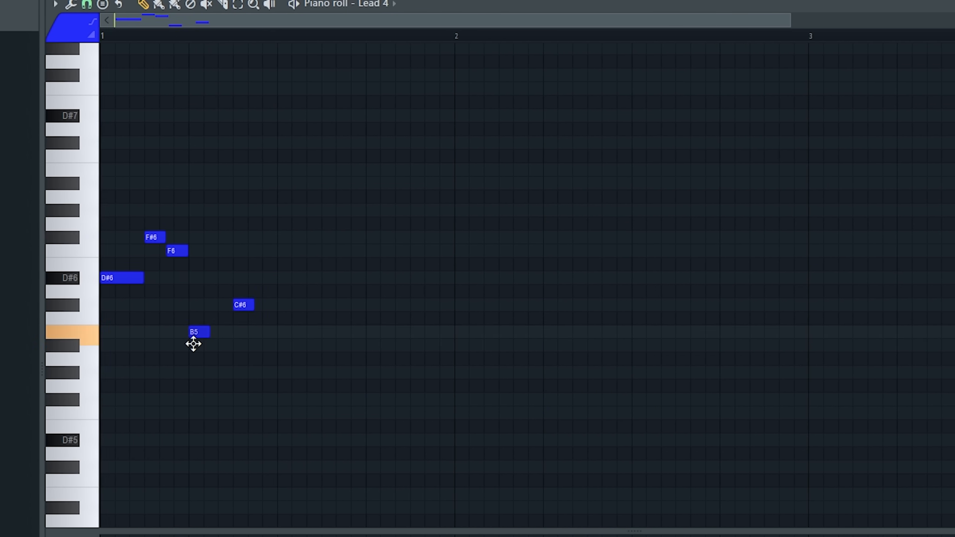
{"action": "key", "text": "ctrl+b"}
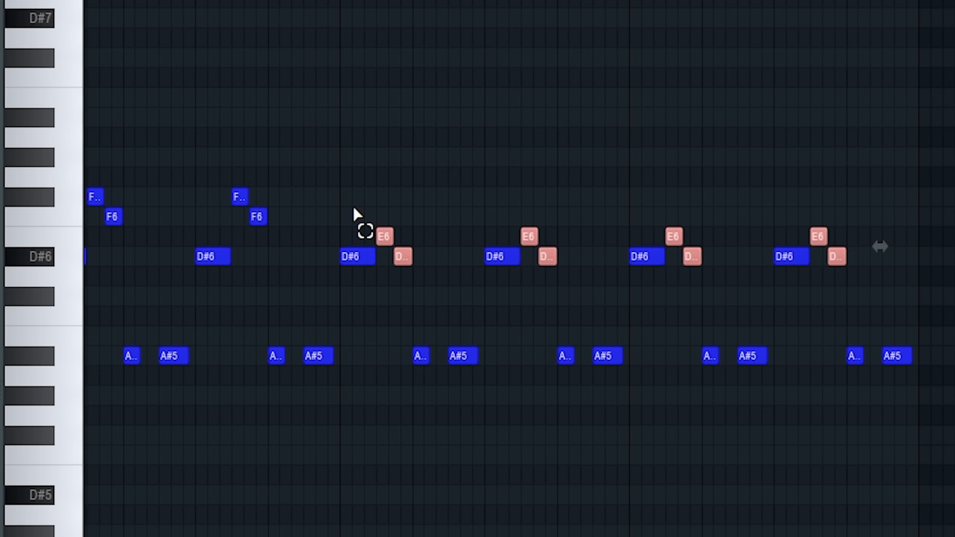
Step: Lower the upper notes in the second half of the practice pattern to A#5, and raise the middle note of each group to B5
{"action": "key", "text": "Down"}
{"action": "key", "text": "Down"}
{"action": "key", "text": "Down"}
{"action": "key", "text": "Down"}
{"action": "key", "text": "Down"}
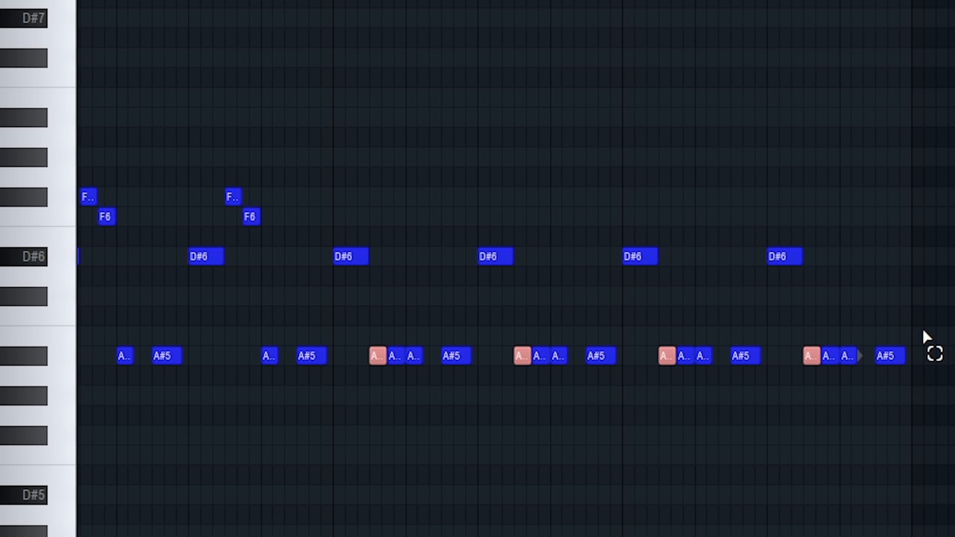
{"action": "left_click", "coordinate": [831, 356]}
{"action": "left_click", "coordinate": [686, 356], "text": "shift"}
{"action": "left_click", "coordinate": [541, 357], "text": "shift"}
{"action": "left_click", "coordinate": [396, 356], "text": "shift"}
{"action": "key", "text": "shift+Up"}
{"action": "right_click", "coordinate": [451, 447], "text": "ctrl"}
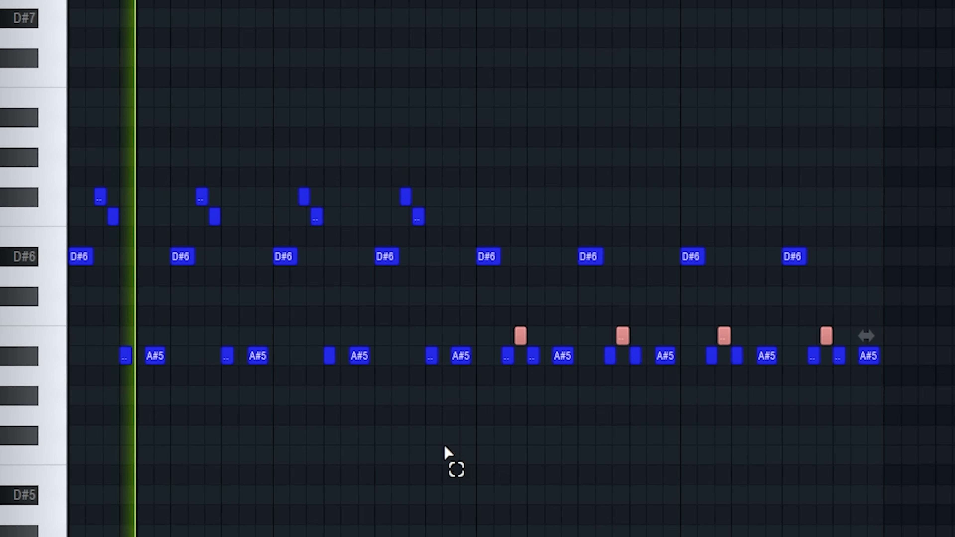
Step: Revert the practice edits to restore the original Lead 4 pattern from the project history
{"action": "left_click", "coordinate": [630, 445]}
{"action": "left_click", "coordinate": [557, 356]}
{"action": "left_click", "coordinate": [678, 394]}
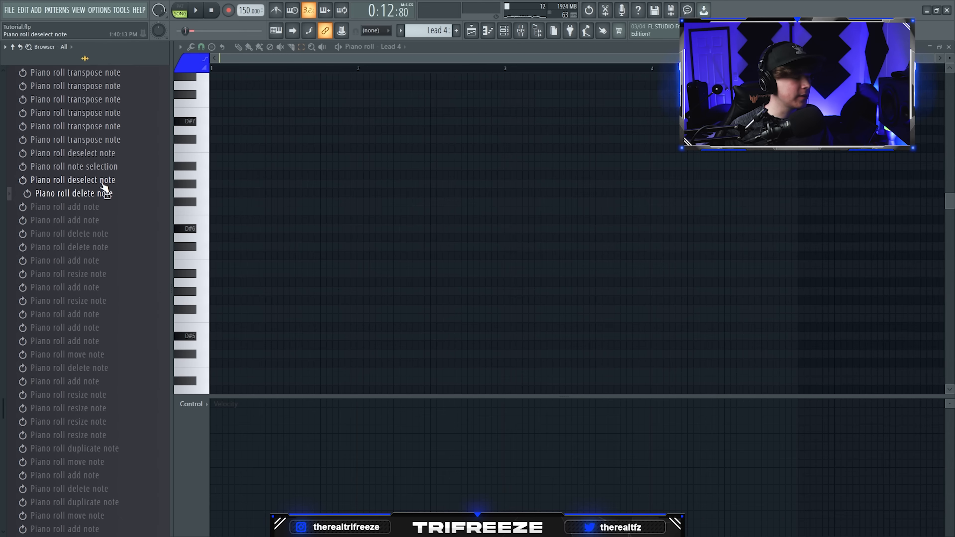
{"action": "left_click", "coordinate": [104, 187]}
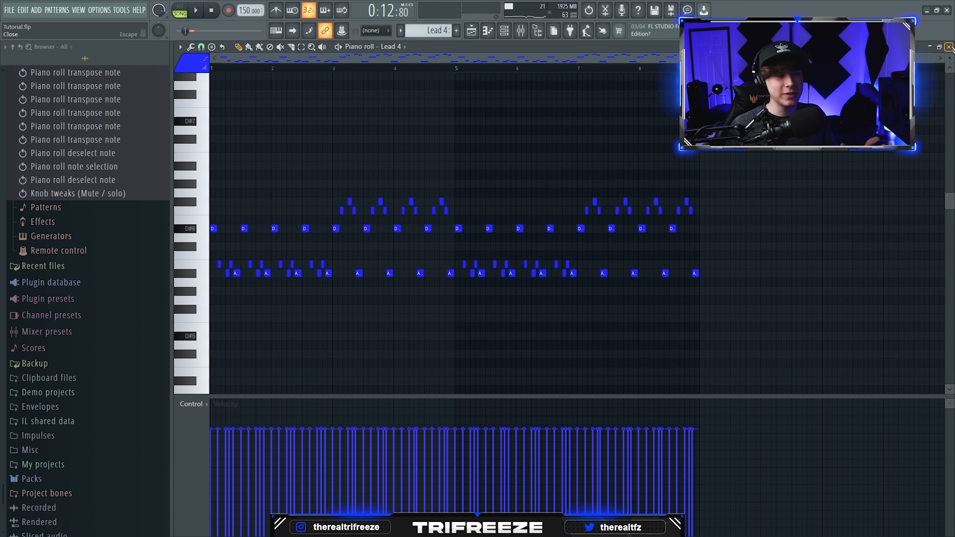
Step: Close the Lead 4 piano roll and review the Beep pattern with its Lead 5 channel
{"action": "left_click", "coordinate": [950, 47]}
{"action": "left_click", "coordinate": [420, 204]}
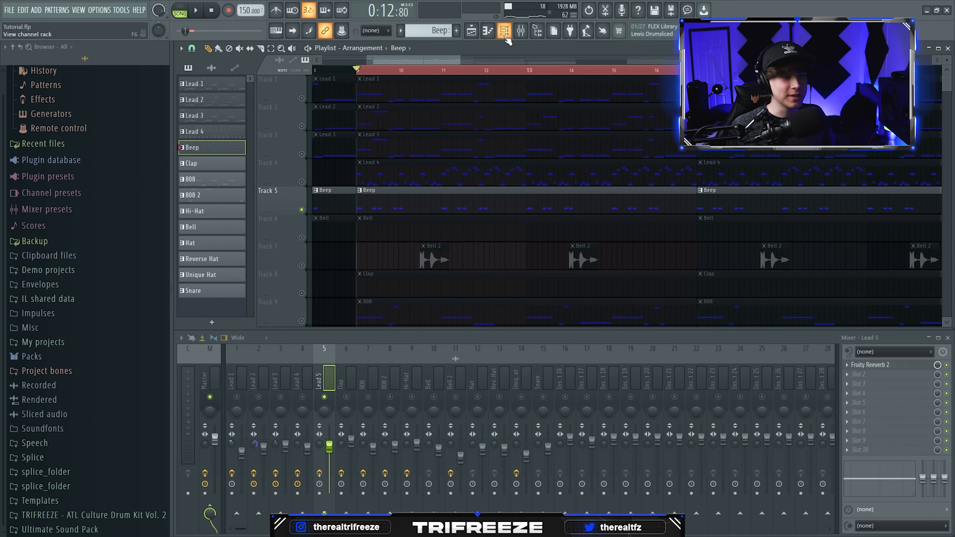
{"action": "left_click", "coordinate": [505, 36]}
{"action": "left_click", "coordinate": [420, 218]}
{"action": "left_click", "coordinate": [501, 436]}
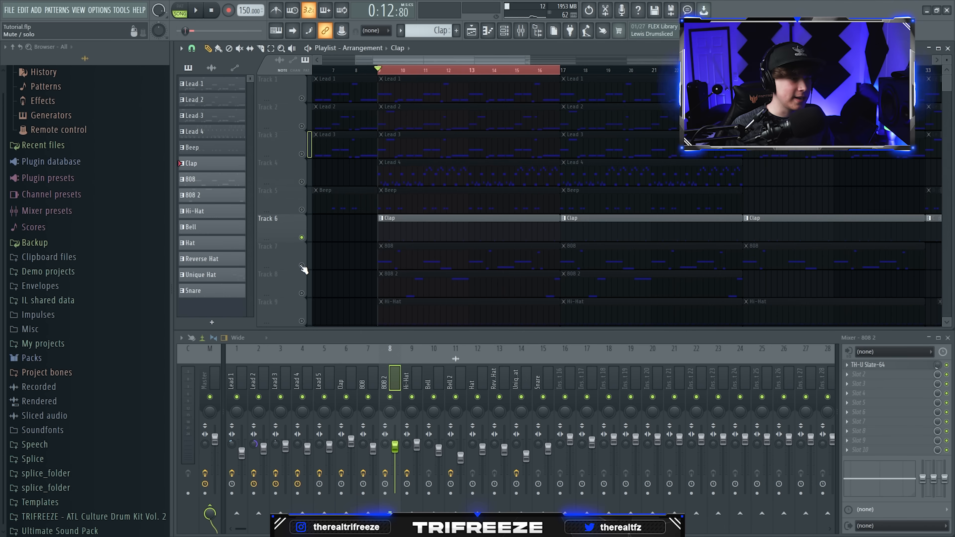
Step: Review the 808 notes and its TH-U Slate-64 amp chain, briefly bypassing the effect to compare the sound
{"action": "double_click", "coordinate": [405, 255]}
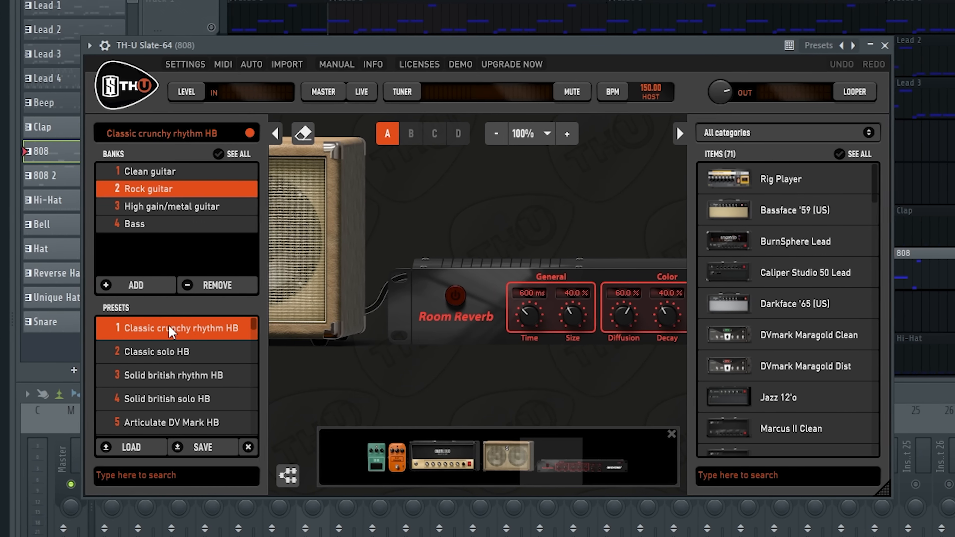
{"action": "left_click_drag", "start_coordinate": [556, 459], "coordinate": [551, 471]}
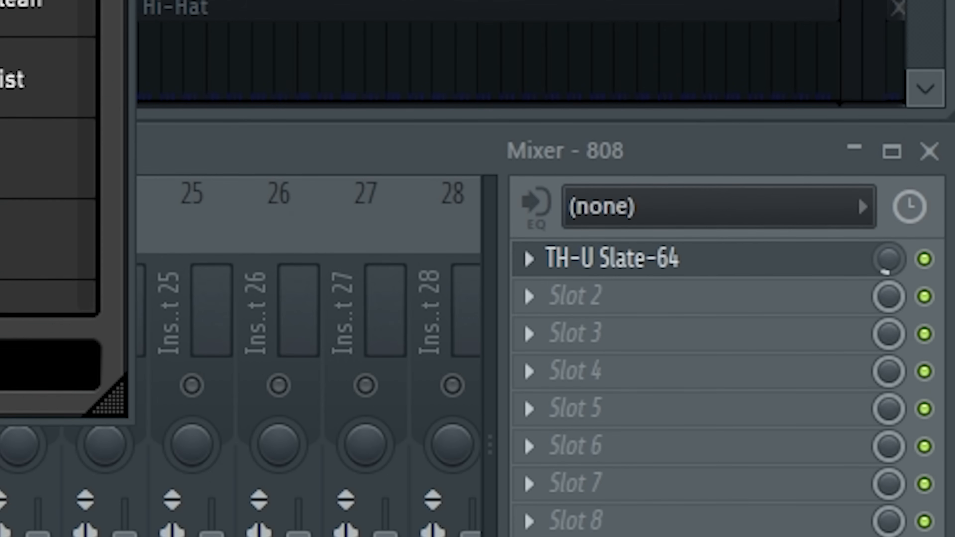
{"action": "left_click", "coordinate": [863, 45]}
{"action": "left_click", "coordinate": [925, 257]}
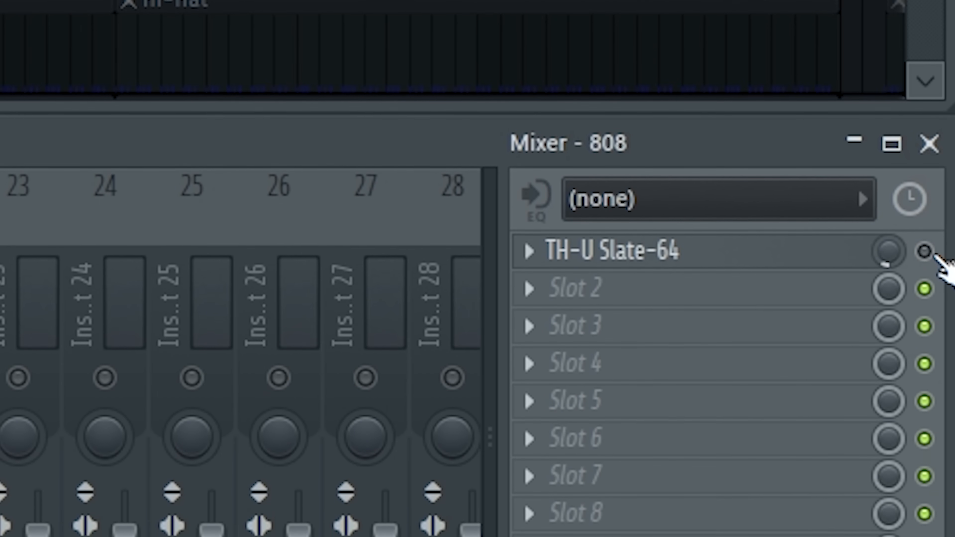
{"action": "left_click", "coordinate": [925, 249]}
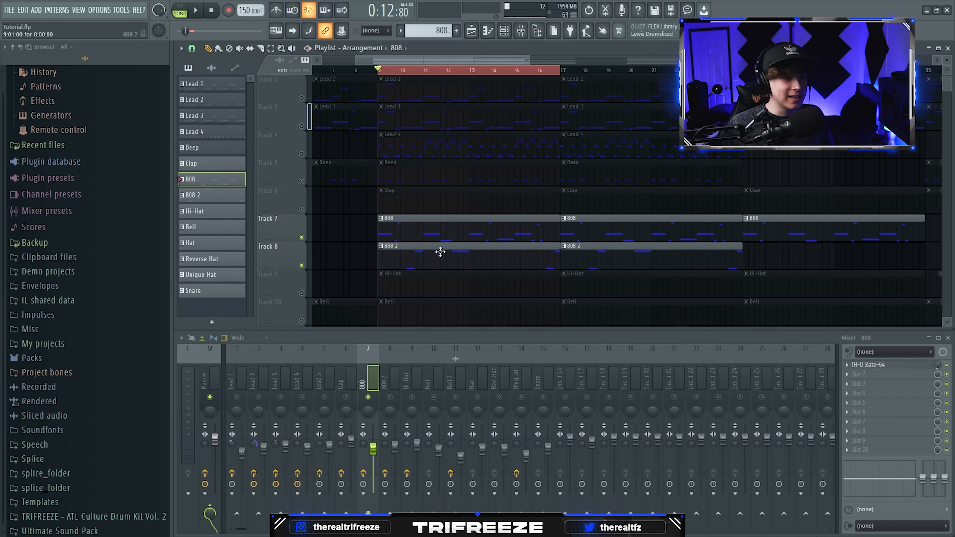
Step: Review the 808 2 pattern, its mixer track and the fade-out setting of its sampler
{"action": "double_click", "coordinate": [440, 252]}
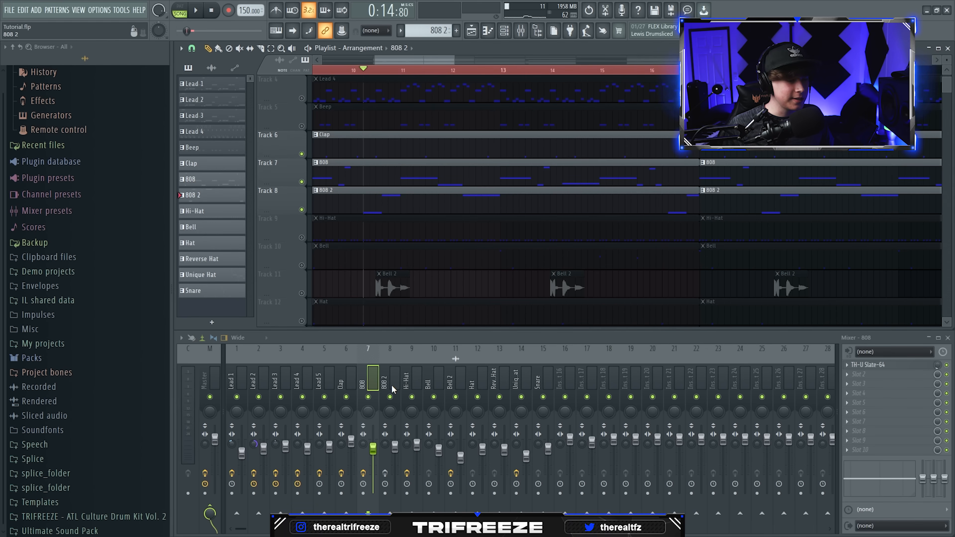
{"action": "left_click", "coordinate": [393, 383]}
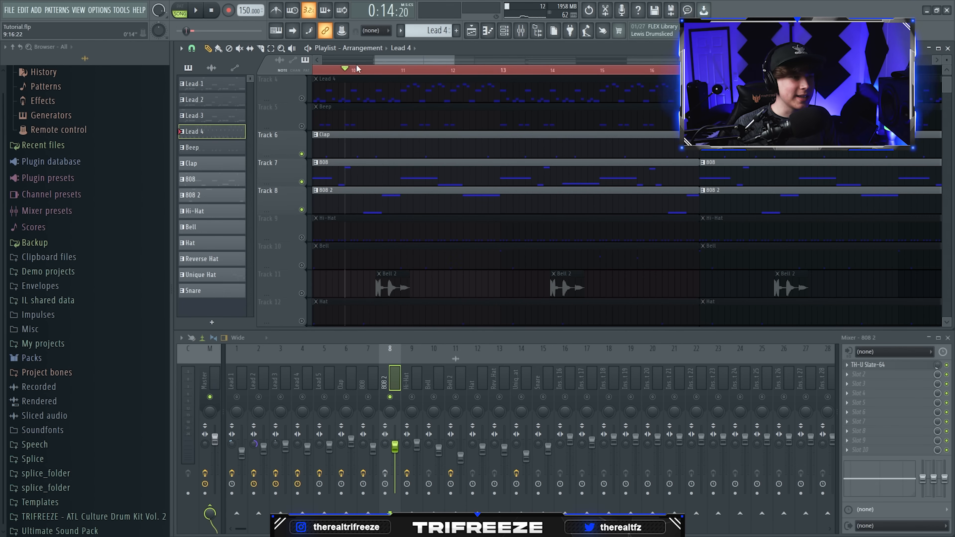
{"action": "left_click", "coordinate": [505, 34]}
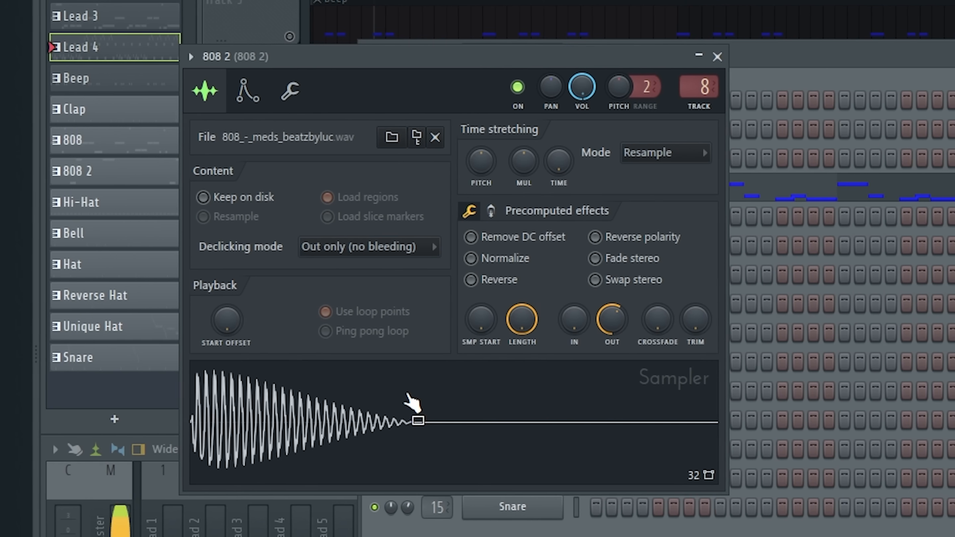
{"action": "mouse_move", "coordinate": [612, 319]}
{"action": "left_mouse_down"}
{"action": "mouse_move", "coordinate": [612, 348]}
{"action": "mouse_move", "coordinate": [612, 331]}
{"action": "left_mouse_up"}
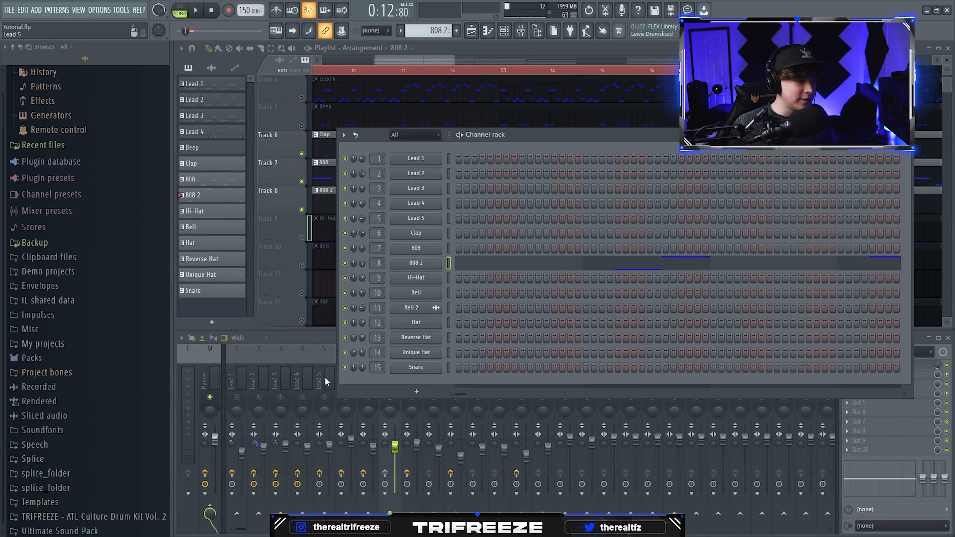
Step: Toggle solo on the 808 2 mixer track, reposition the playhead and examine the B4 and B5 notes in the piano roll
{"action": "left_click", "coordinate": [391, 391]}
{"action": "right_click", "coordinate": [390, 397]}
{"action": "left_click", "coordinate": [364, 70]}
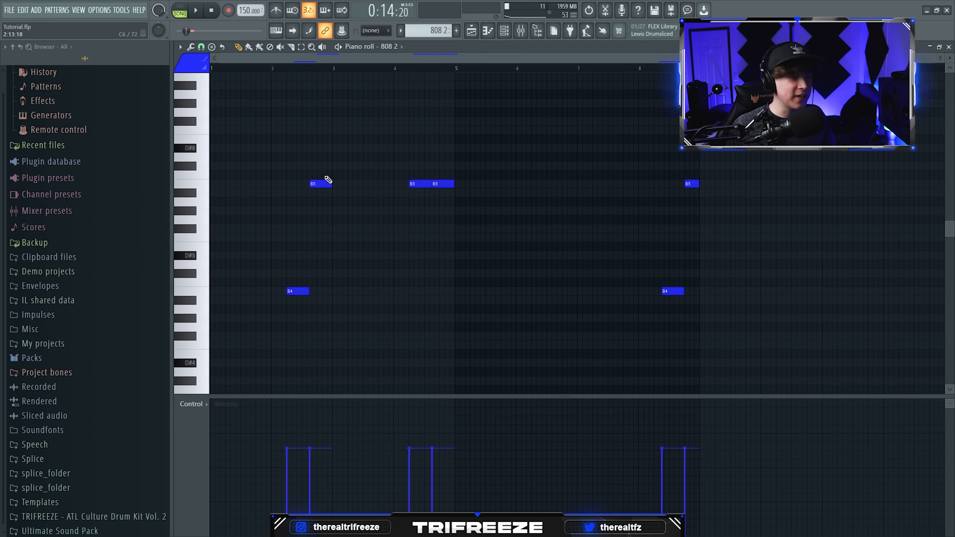
{"action": "left_click_drag", "start_coordinate": [283, 305], "coordinate": [283, 304]}
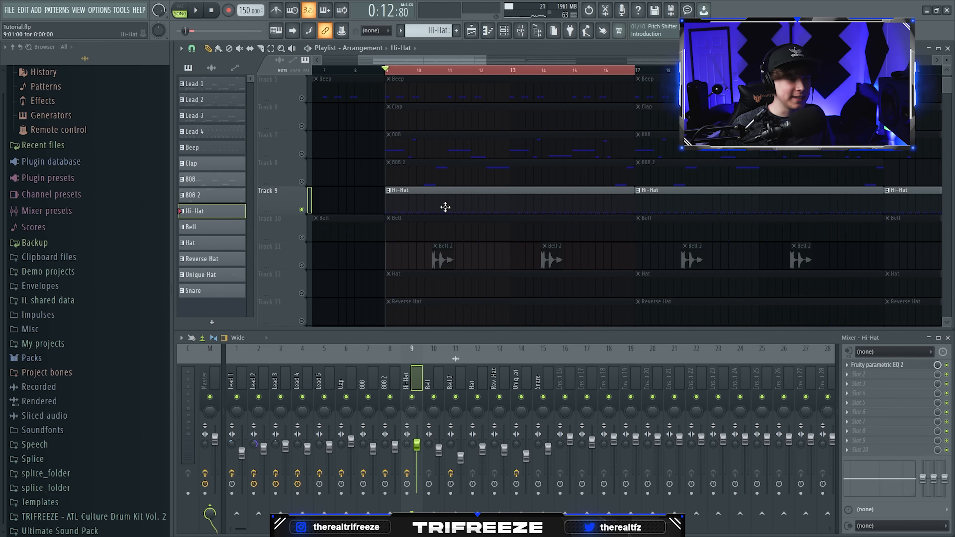
Step: Examine the Hi-Hat notes in the piano roll and play back the Bell pattern
{"action": "double_click", "coordinate": [445, 207]}
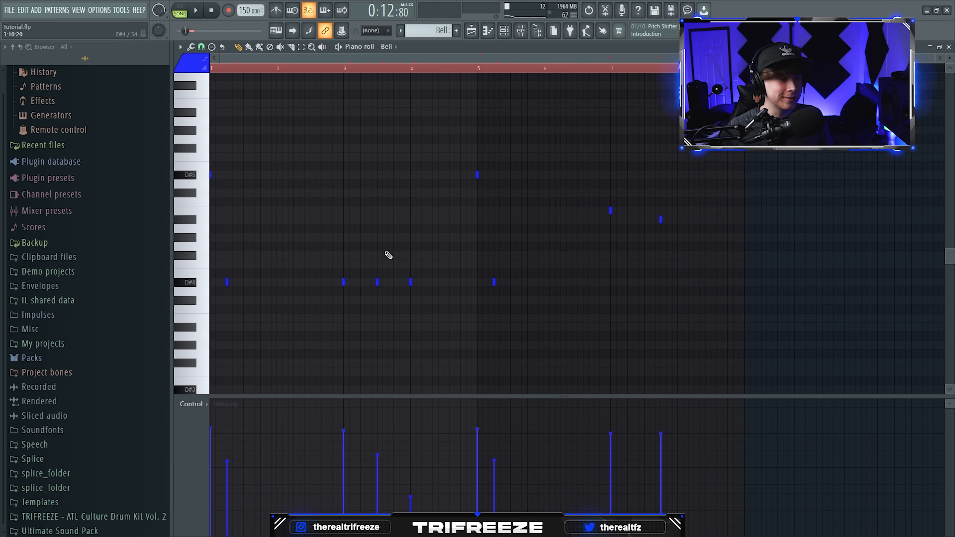
{"action": "key", "text": "space"}
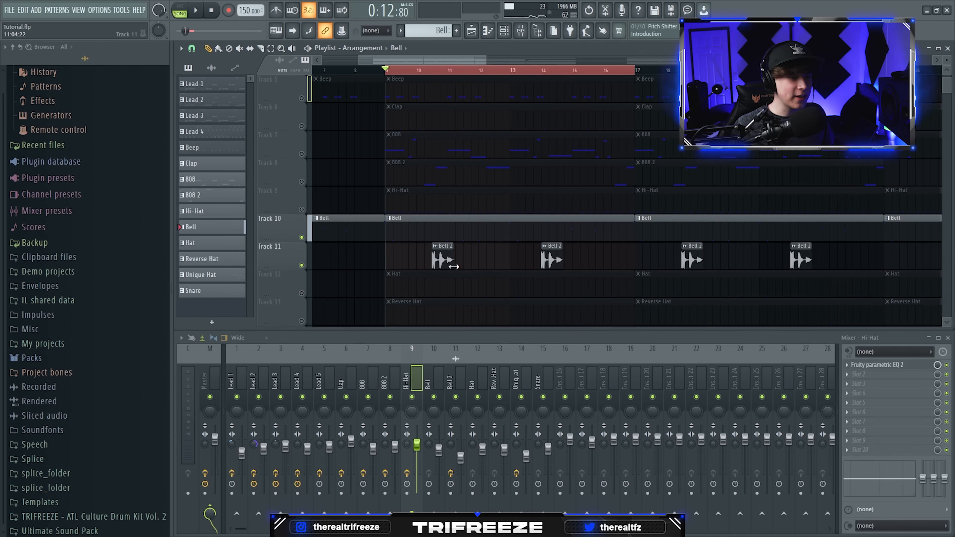
Step: Open the Bell 2 sample clip on Track 11, and play back the Hat pattern in the piano roll
{"action": "scroll", "coordinate": [444, 260], "scroll_direction": "up", "scroll_amount": 3}
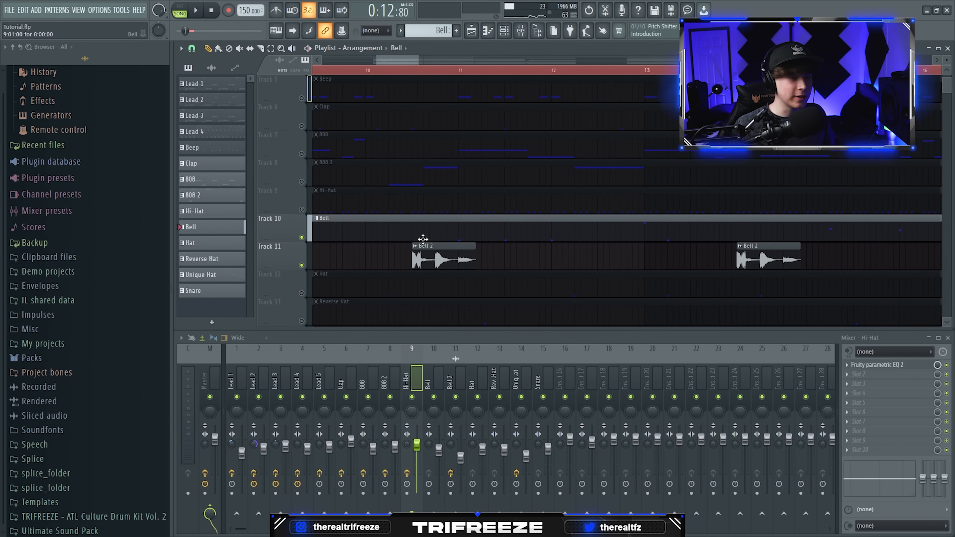
{"action": "double_click", "coordinate": [434, 256]}
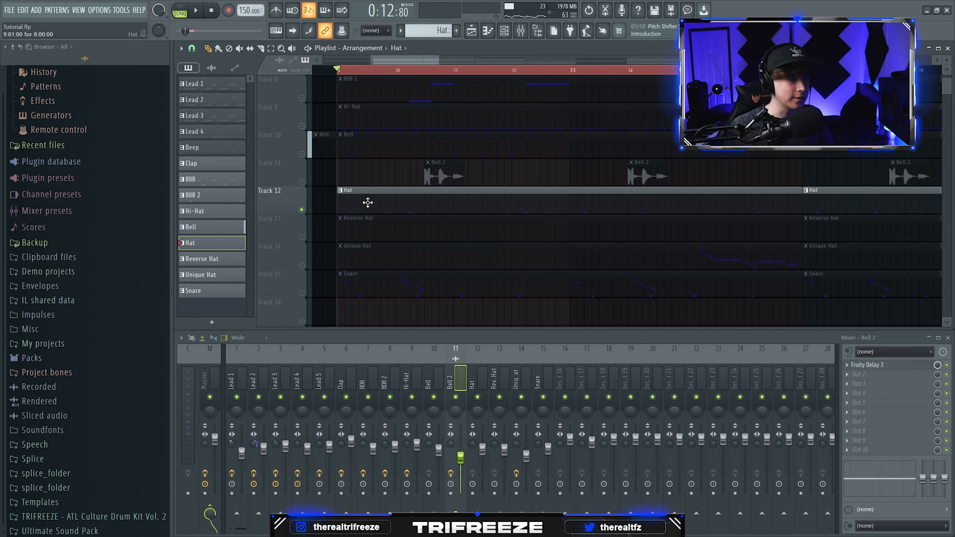
{"action": "double_click", "coordinate": [367, 203]}
{"action": "key", "text": "space"}
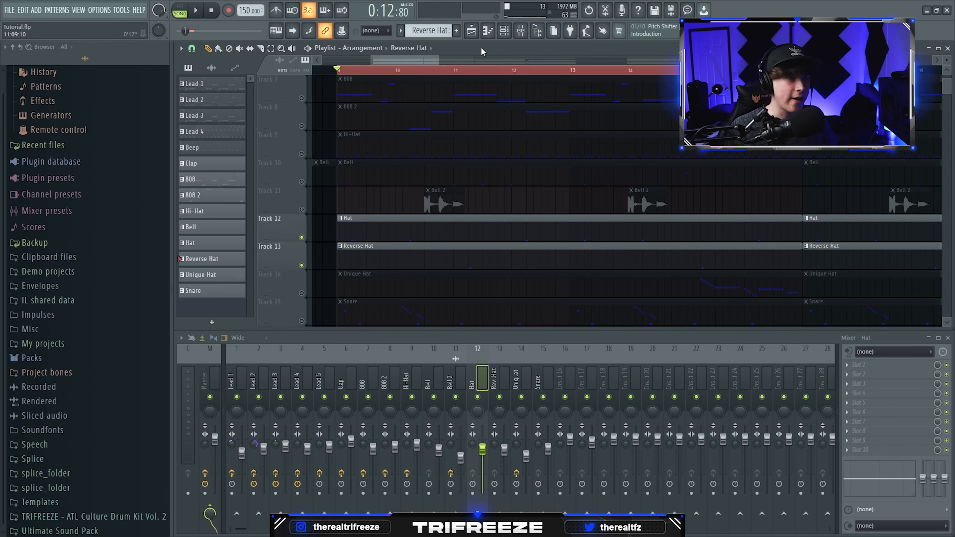
Step: Review the Reverse option in the Reverse Hat sampler and clone the Hat channel
{"action": "key", "text": "F6"}
{"action": "left_click", "coordinate": [446, 487]}
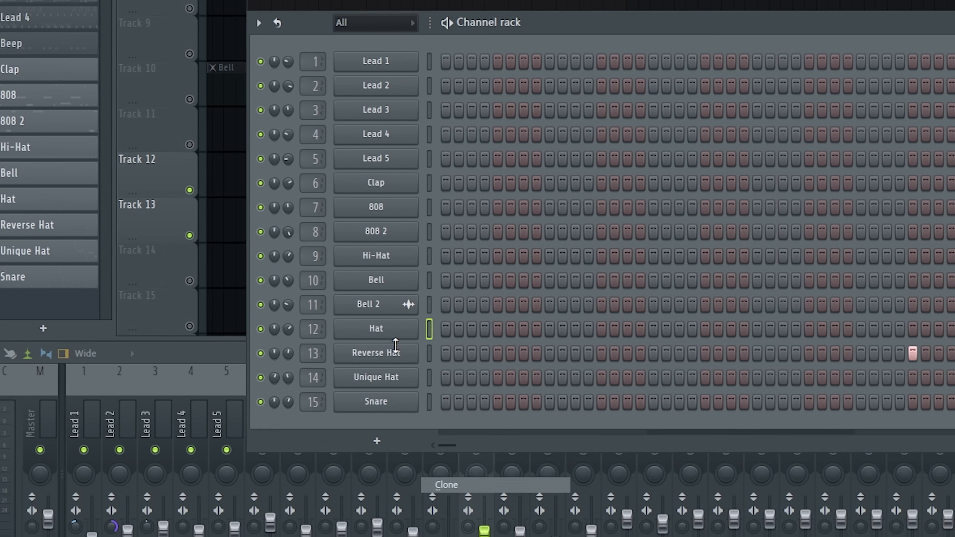
{"action": "right_click", "coordinate": [405, 353]}
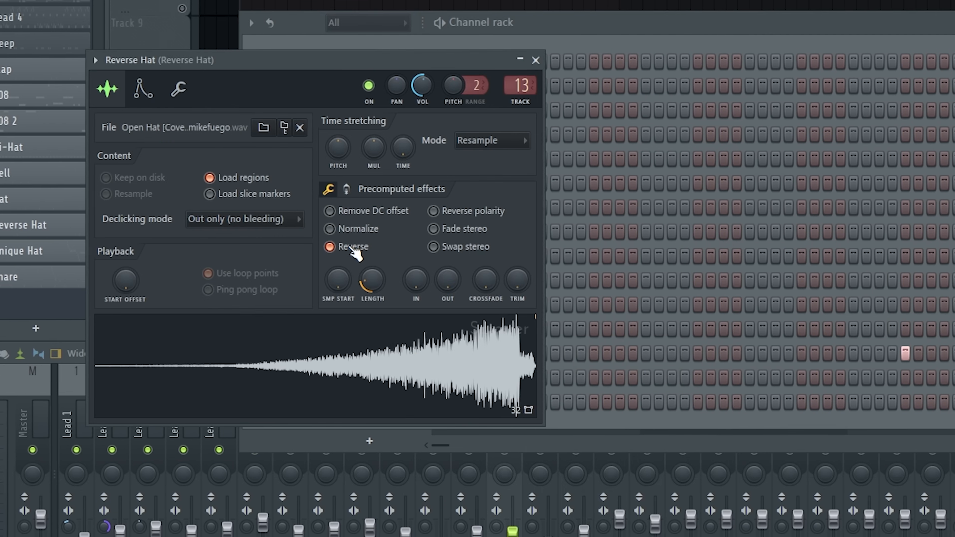
{"action": "left_click", "coordinate": [350, 249]}
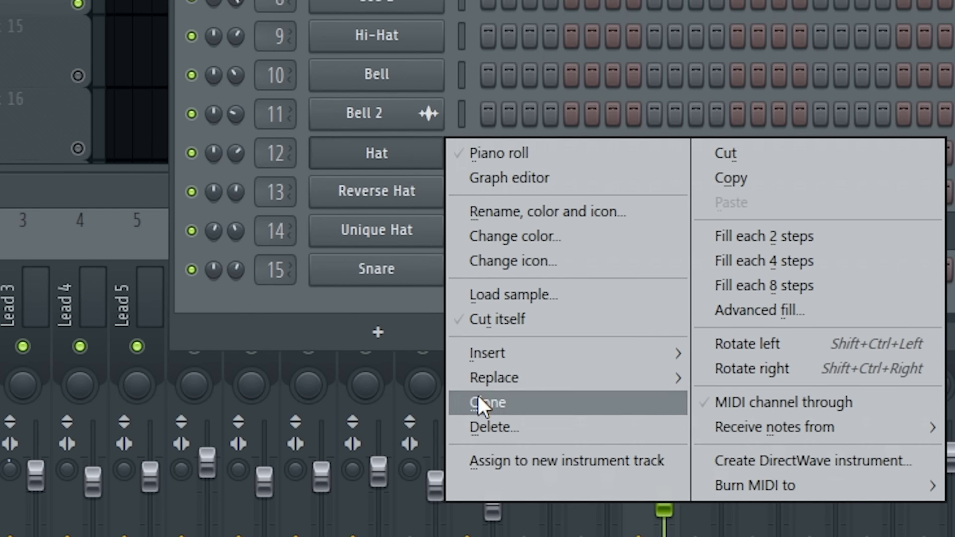
{"action": "left_click", "coordinate": [485, 403]}
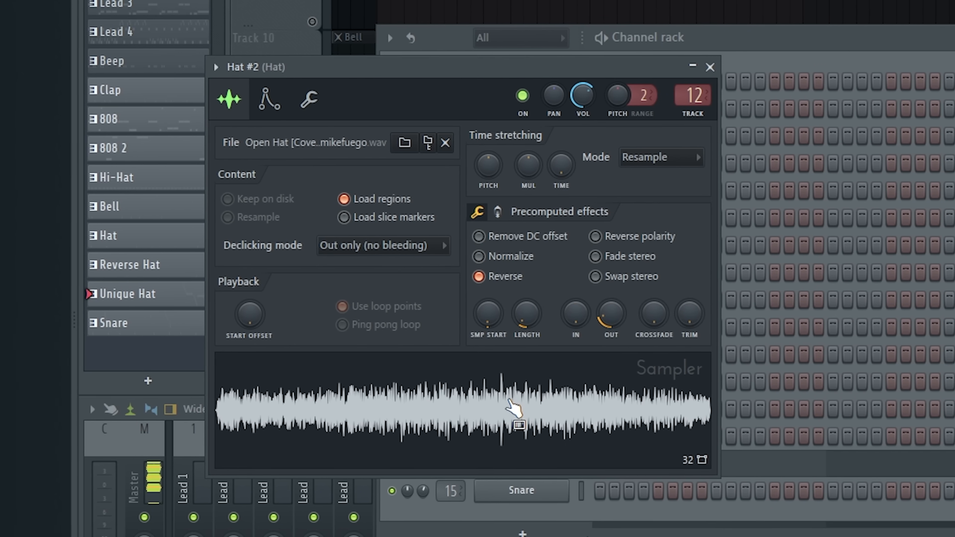
Step: Review the Effectrix preset Trendsgate on the Unique Hat mixer track and look through the preset list
{"action": "left_click", "coordinate": [267, 105]}
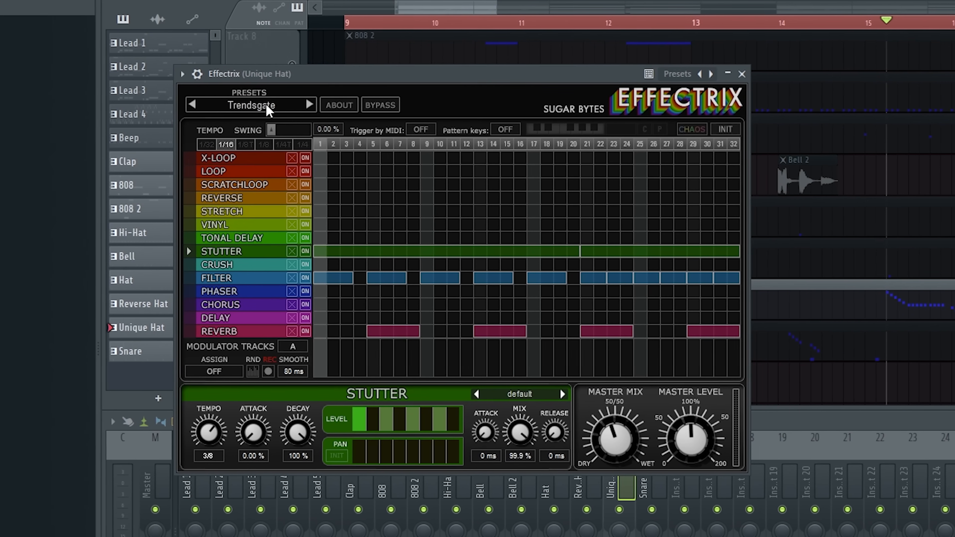
{"action": "left_click", "coordinate": [273, 108]}
{"action": "mouse_move", "coordinate": [292, 212]}
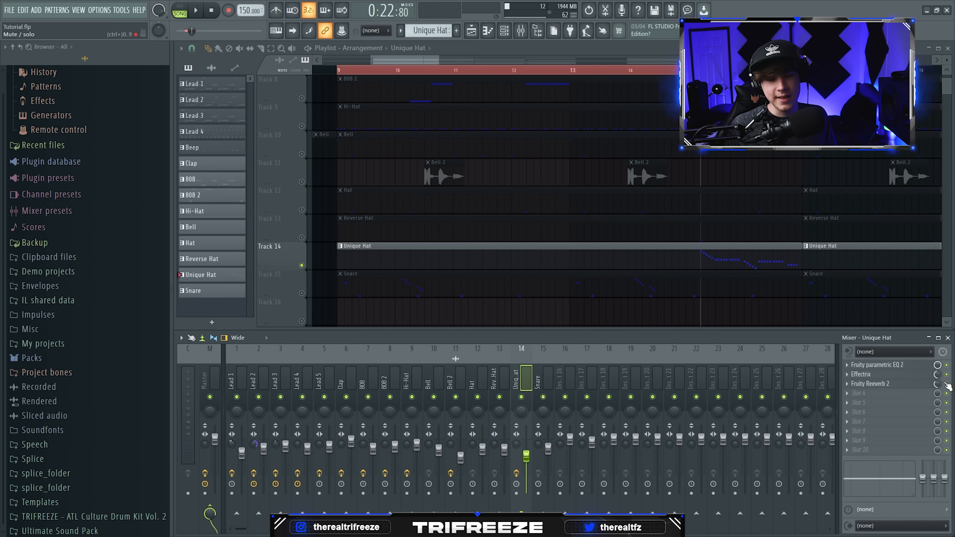
Step: Play back the Snare pattern in the piano roll and review the 1/3 step snap setting used for its rolls
{"action": "left_click", "coordinate": [790, 276]}
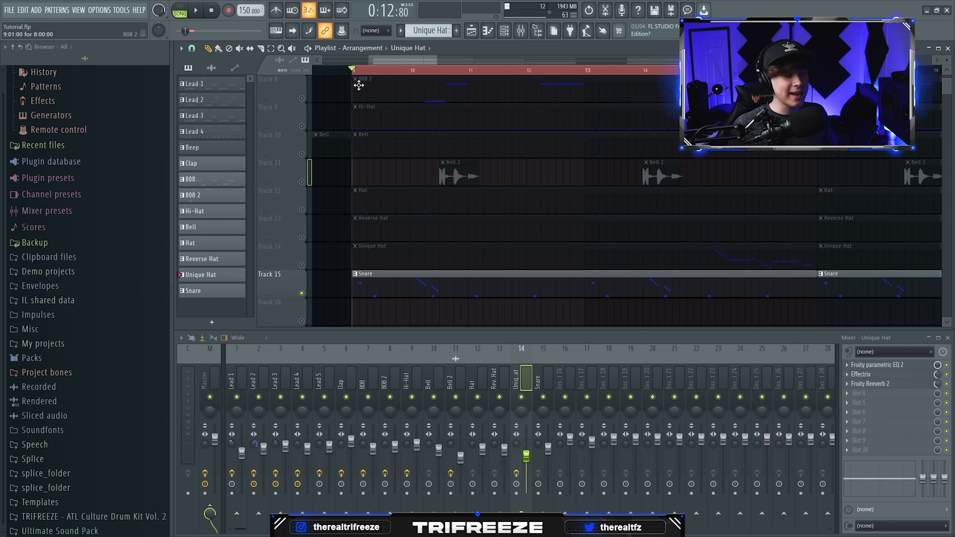
{"action": "double_click", "coordinate": [444, 289]}
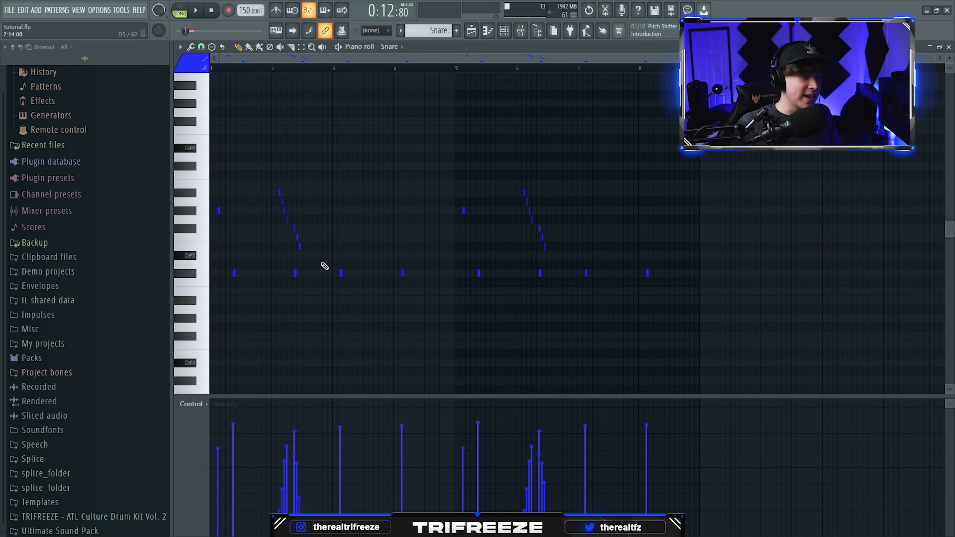
{"action": "scroll", "coordinate": [210, 239], "scroll_direction": "up", "scroll_amount": 2}
{"action": "key", "text": "space"}
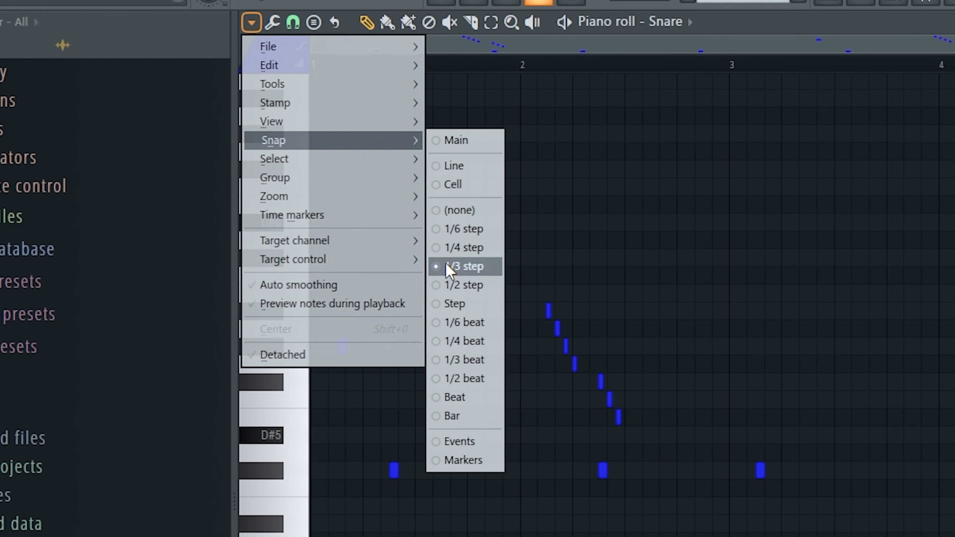
{"action": "left_click", "coordinate": [288, 169]}
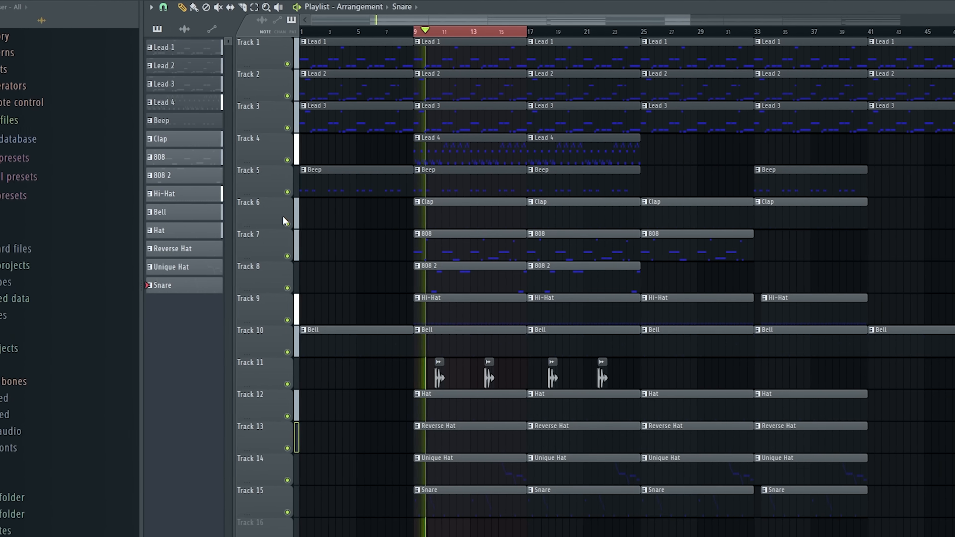